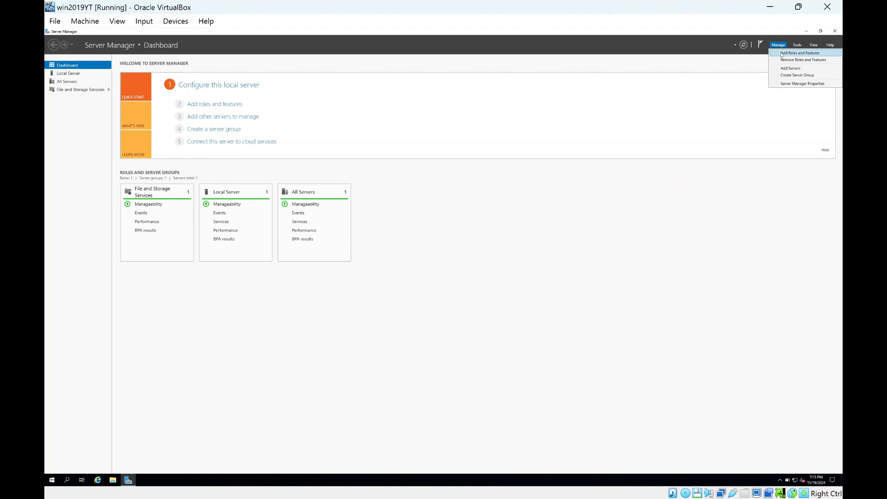
# - Start adding roles and features with a role-based installation on server win2019YT from the server pool
pyautogui.click(781, 54)
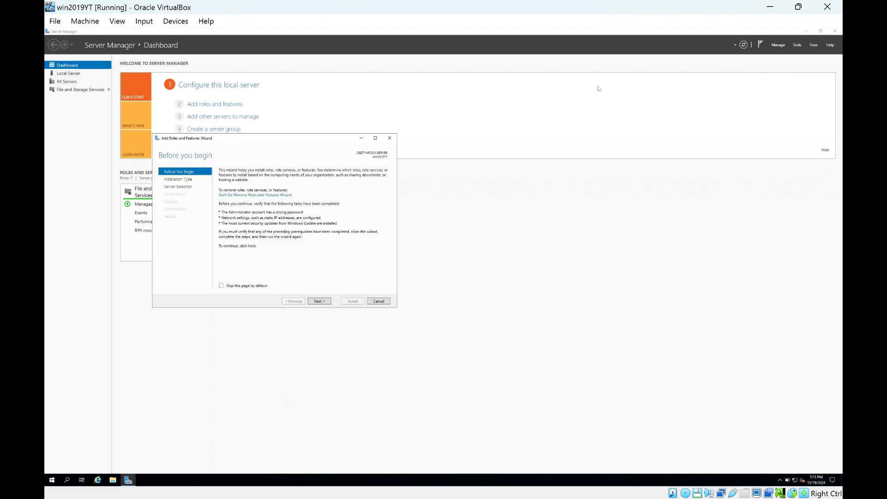
pyautogui.click(320, 305)
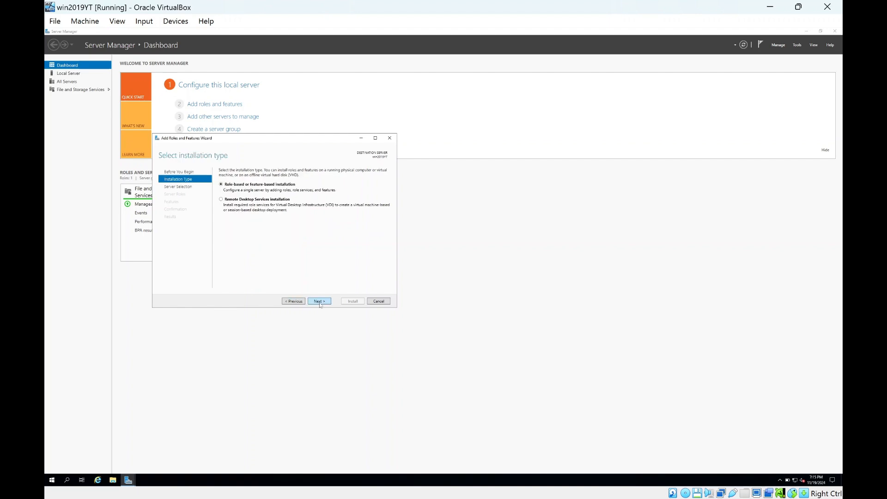
pyautogui.click(320, 304)
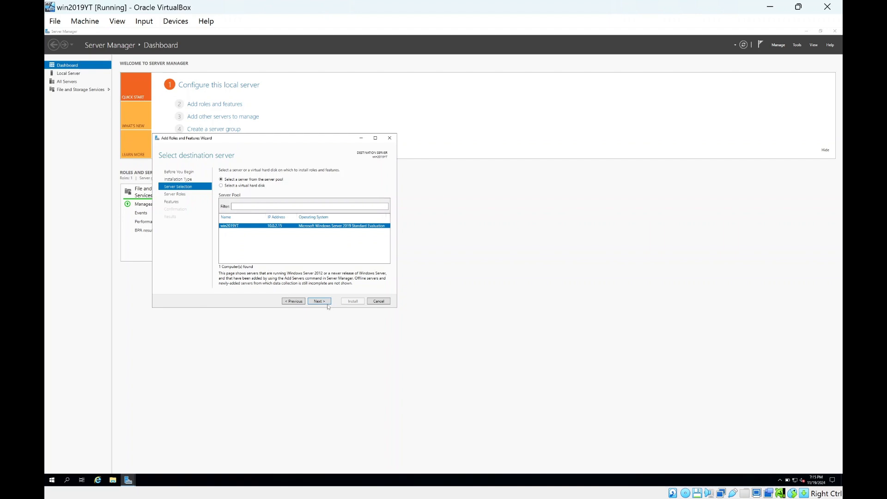
pyautogui.click(320, 303)
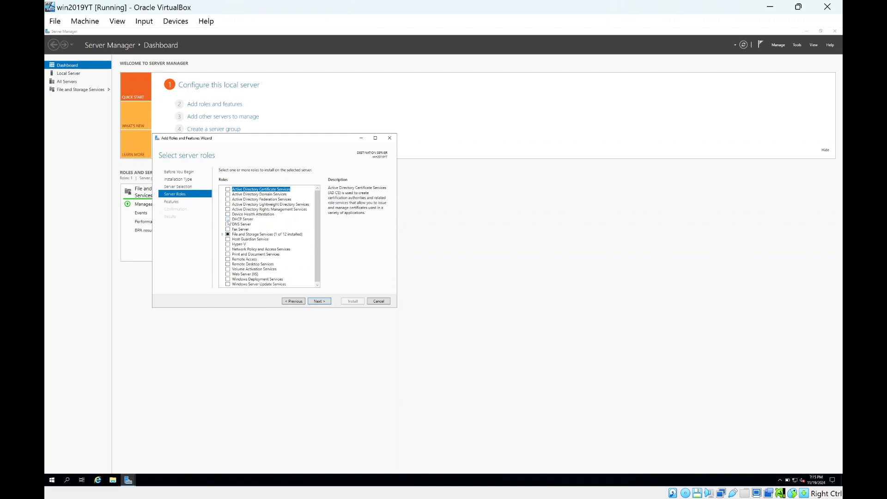
# - Select the DHCP Server role with its required management tools, continuing despite the static IP validation warning
pyautogui.click(228, 219)
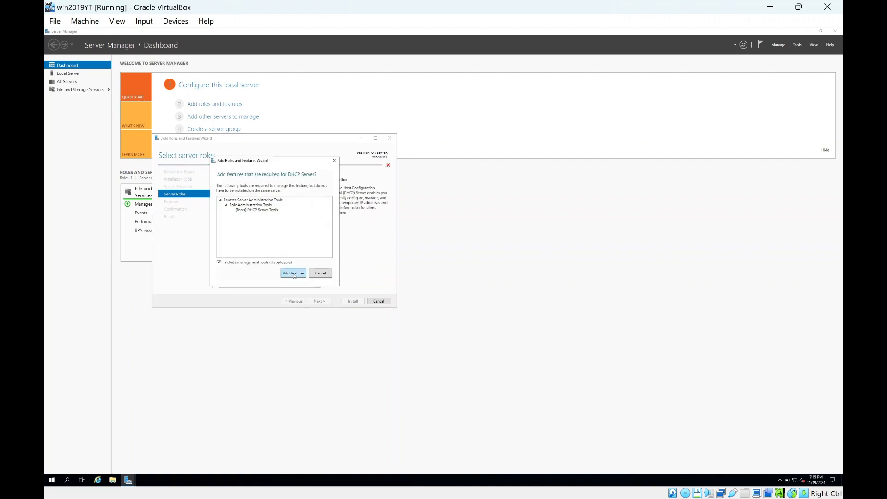
pyautogui.click(294, 273)
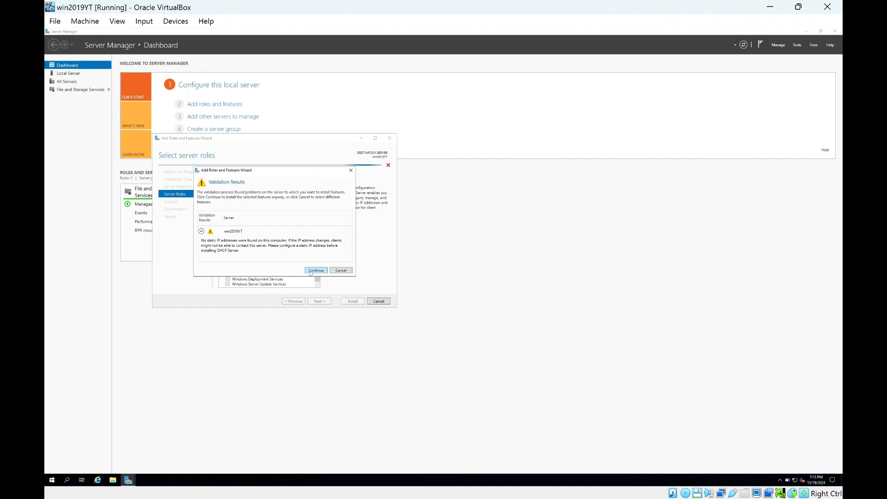
pyautogui.click(310, 271)
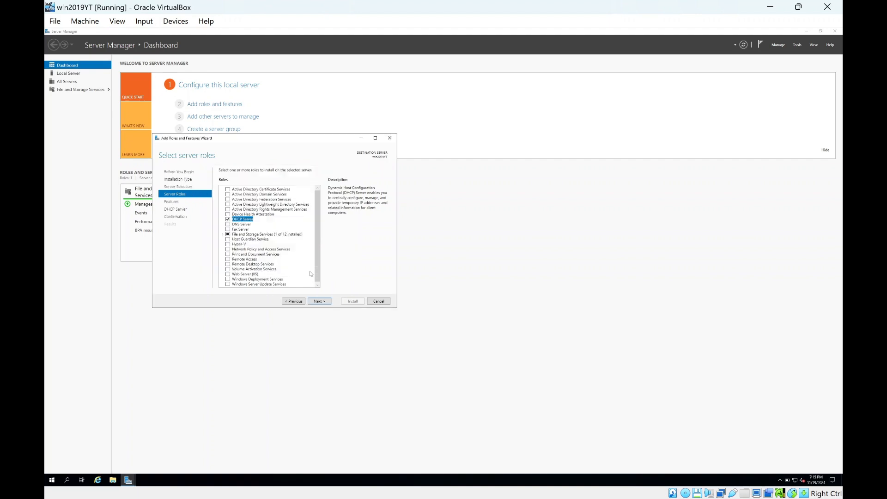
pyautogui.click(322, 302)
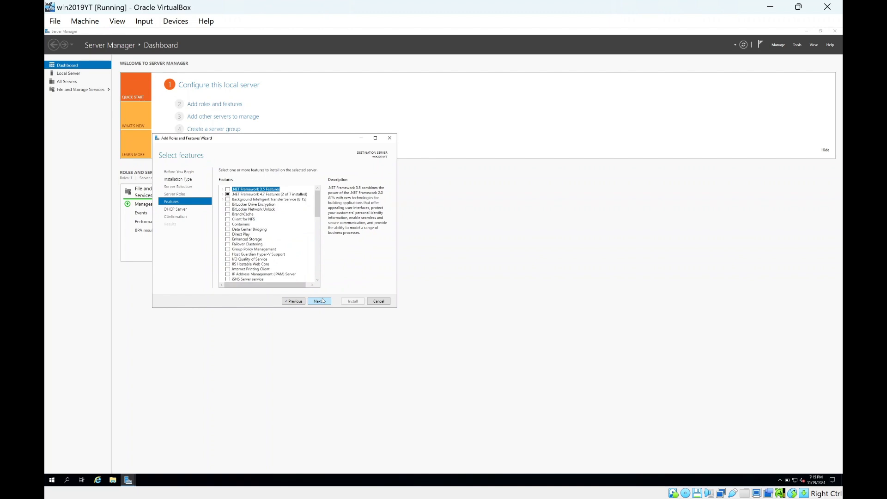
# - Keep the default features, allow automatic restart of the destination server if required, and install the DHCP Server role
pyautogui.click(322, 301)
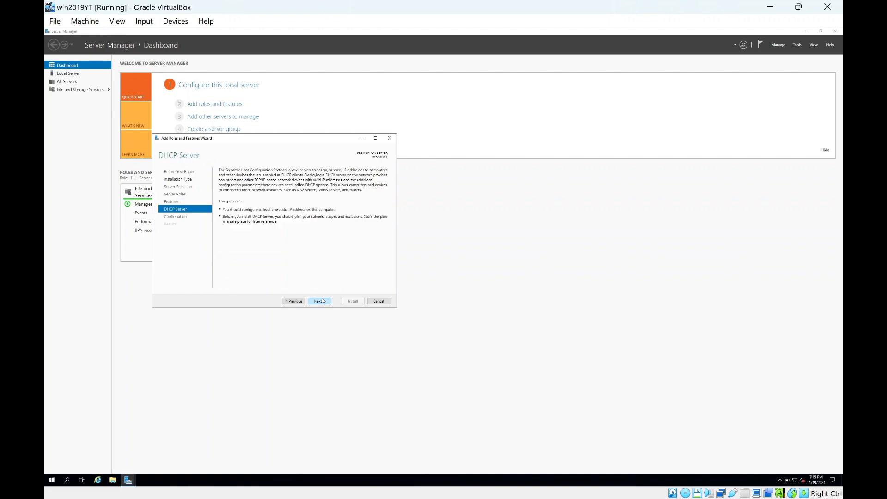
pyautogui.click(323, 302)
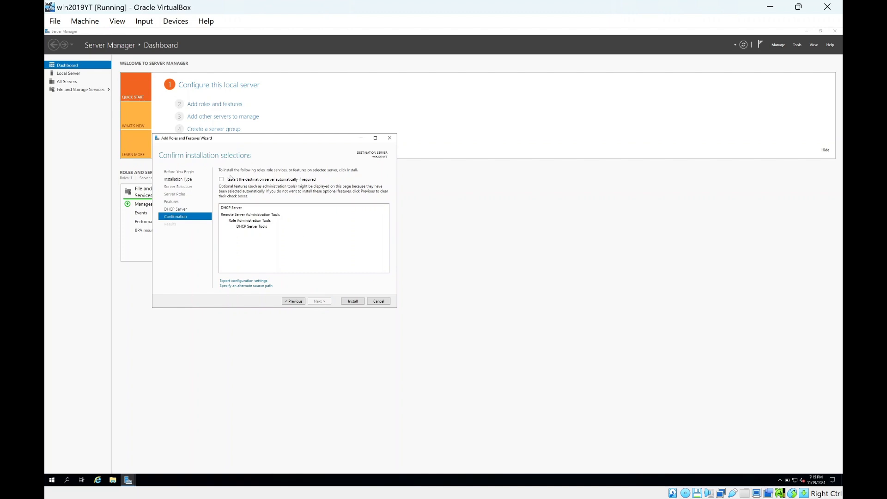
pyautogui.click(227, 181)
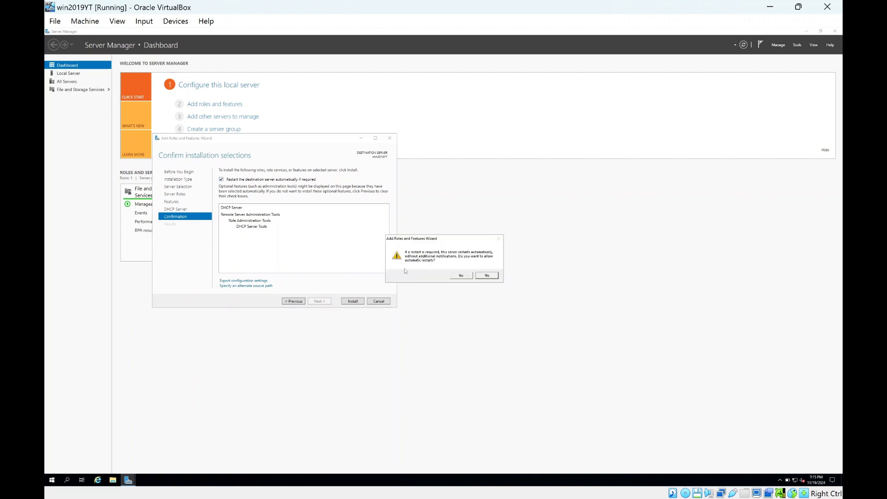
pyautogui.click(459, 276)
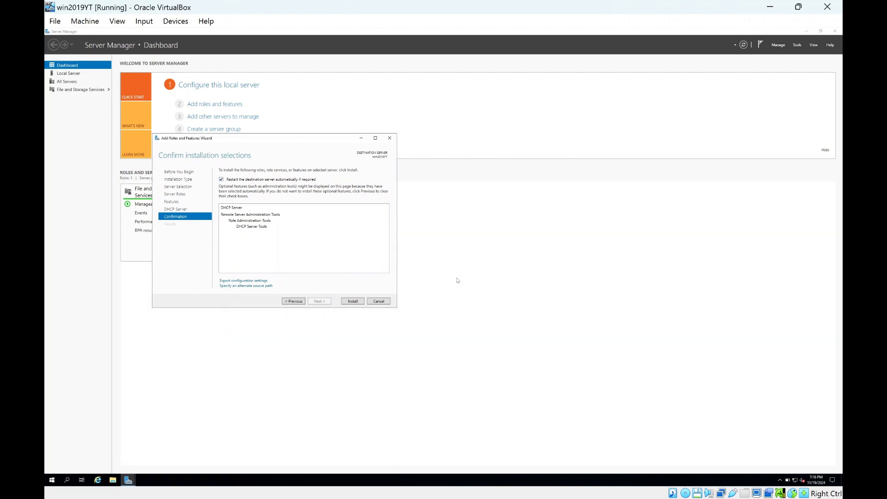
pyautogui.click(354, 302)
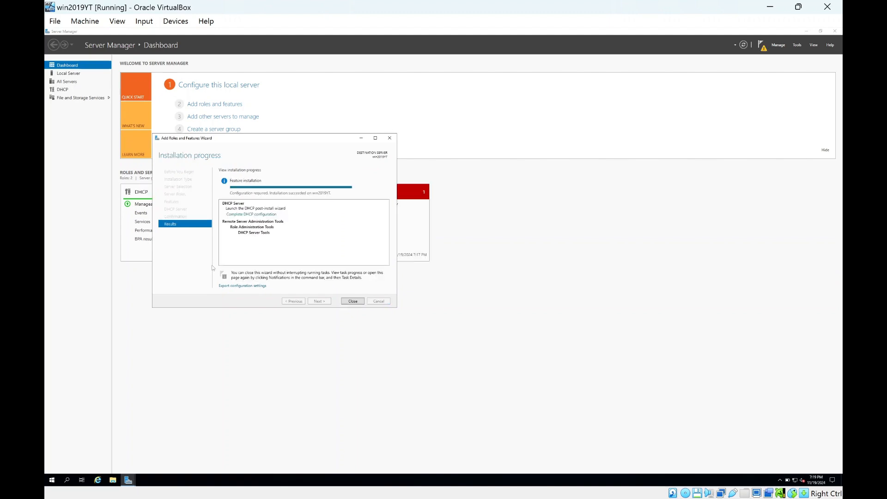
# - Complete the DHCP post-install configuration by committing the security group creation, and close both wizards
pyautogui.click(256, 215)
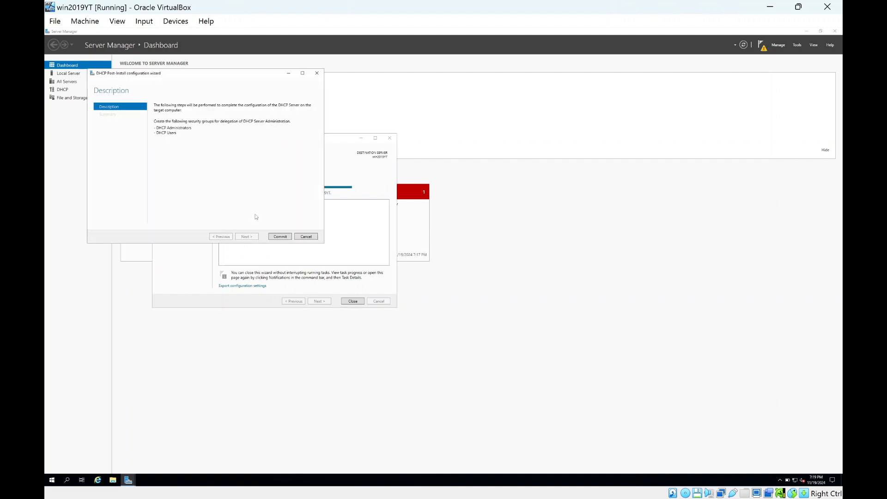
pyautogui.moveTo(206, 75); pyautogui.dragTo(293, 119)
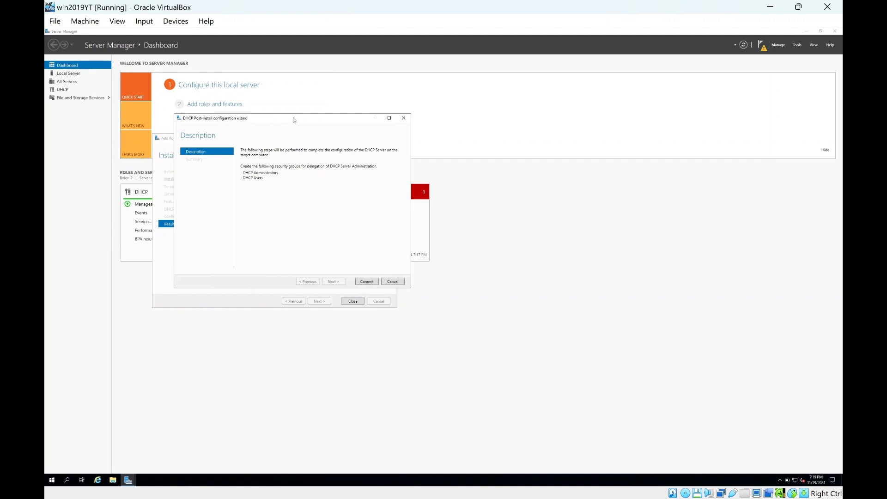
pyautogui.click(366, 281)
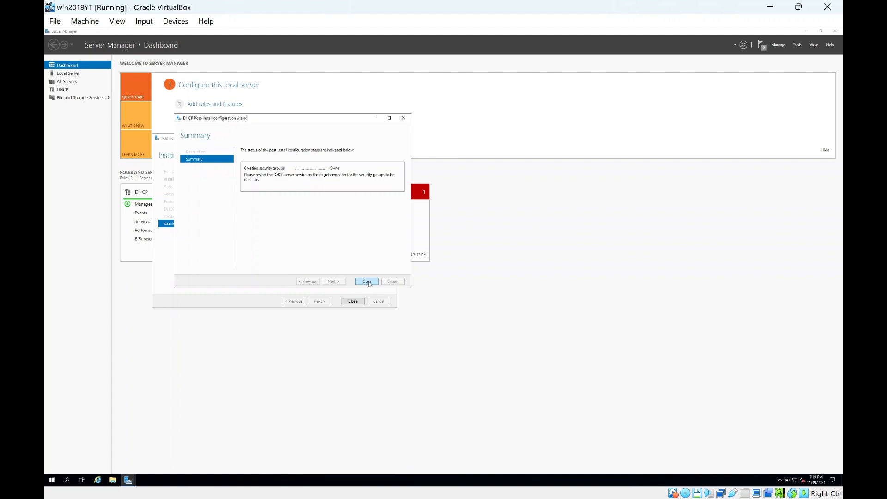
pyautogui.click(367, 282)
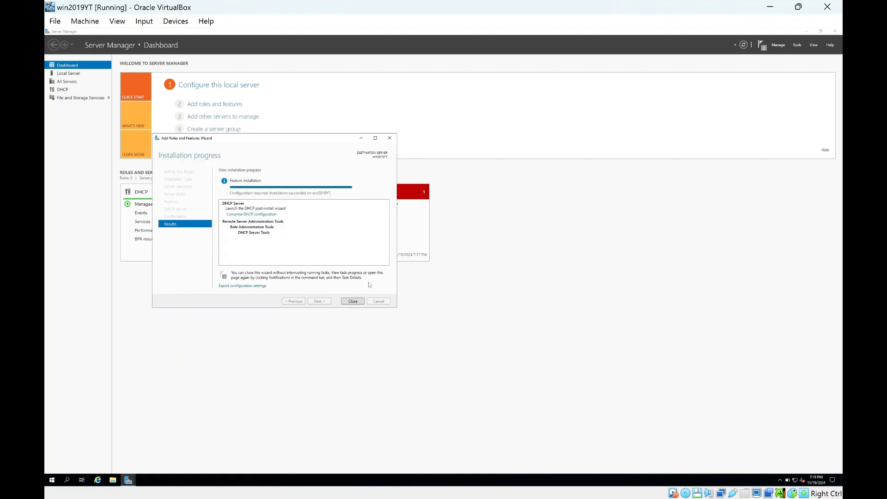
pyautogui.click(353, 301)
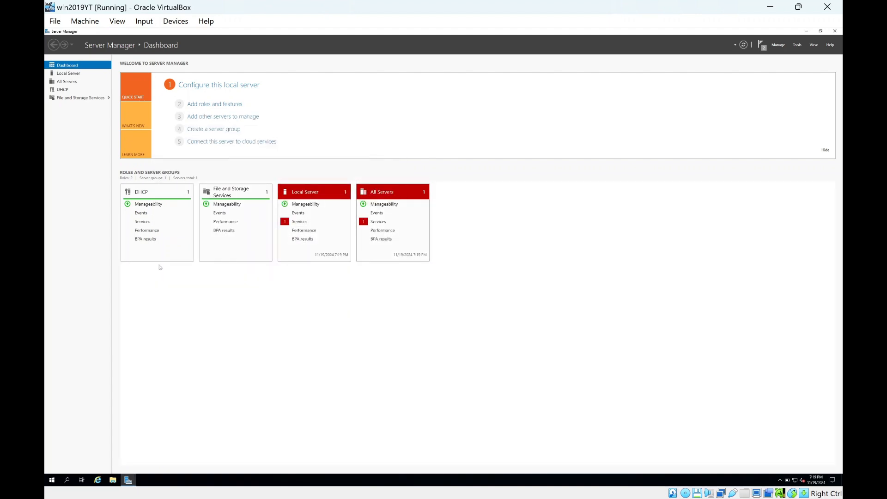
# - Open the DHCP management console and maximize its window
pyautogui.click(54, 480)
pyautogui.write('dhcp')
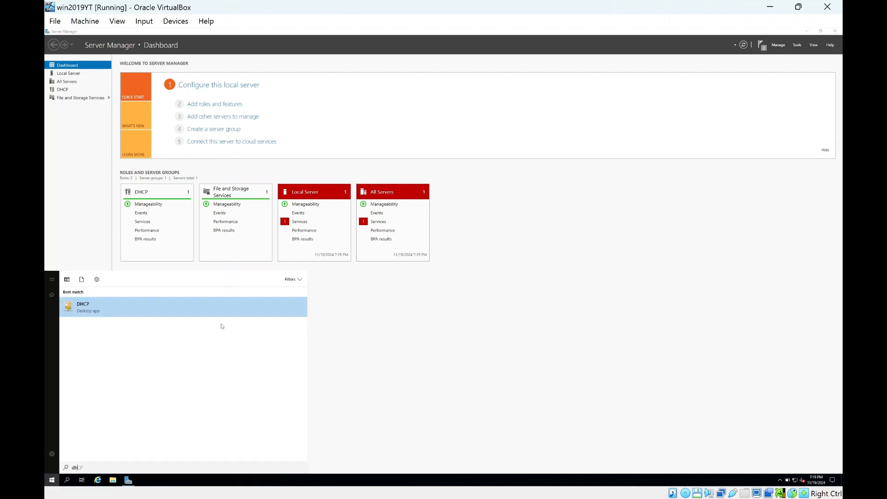
pyautogui.press('Return')
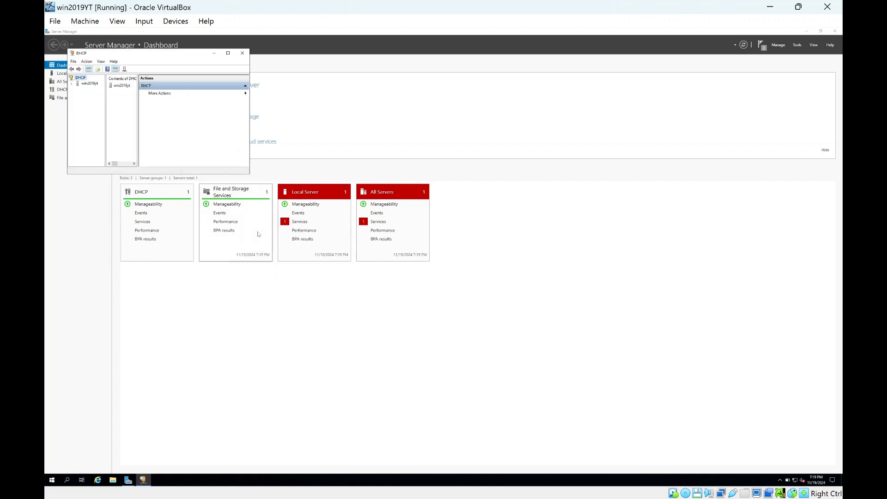
pyautogui.click(228, 53)
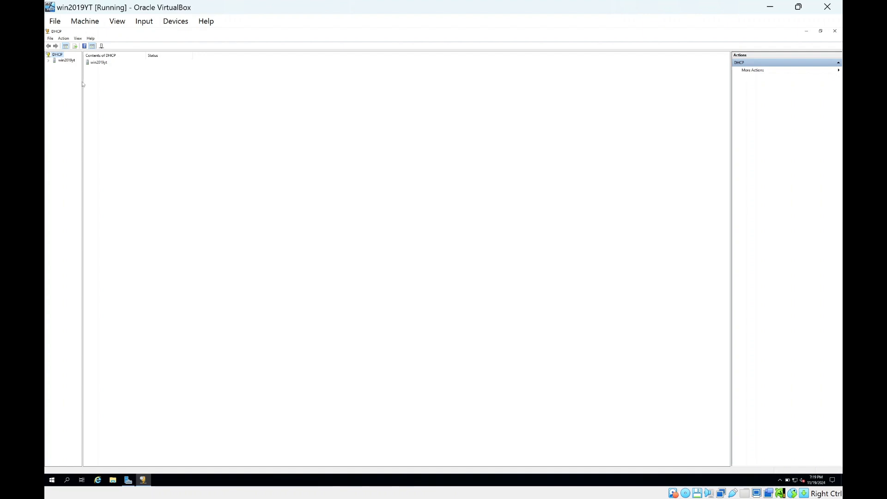
# - Widen the console tree, expand the win2019yt server and its IPv4 node, and view Server Options and Policies
pyautogui.moveTo(83, 85); pyautogui.dragTo(145, 90)
pyautogui.click(49, 60)
pyautogui.click(54, 67)
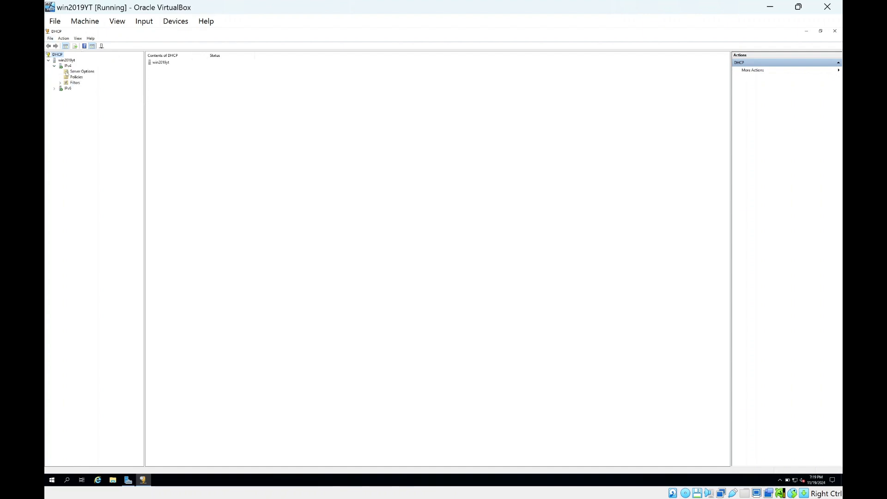
pyautogui.click(76, 72)
pyautogui.click(75, 77)
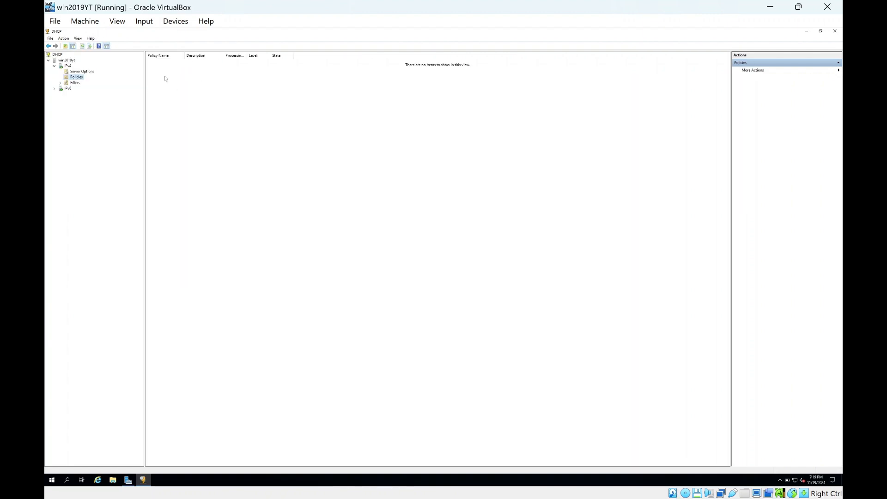
# - Start a new IPv4 scope named testA and proceed to its IP address range
pyautogui.click(67, 65)
pyautogui.rightClick(68, 66)
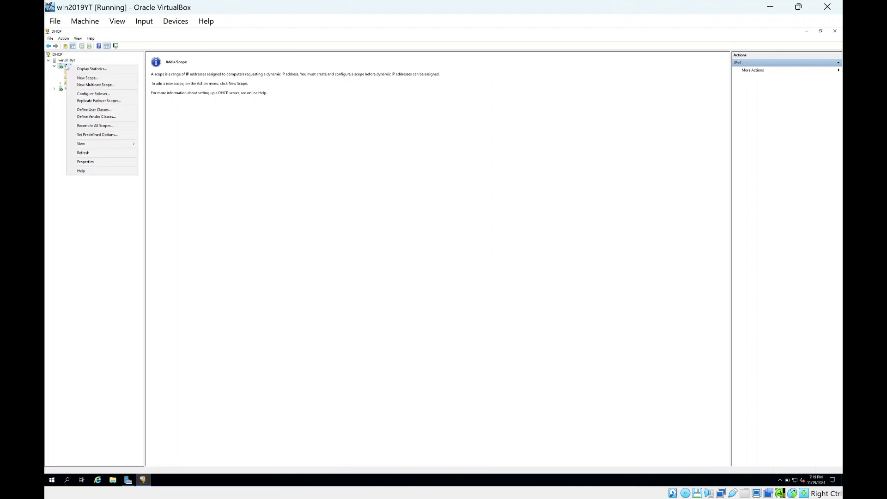
pyautogui.click(84, 79)
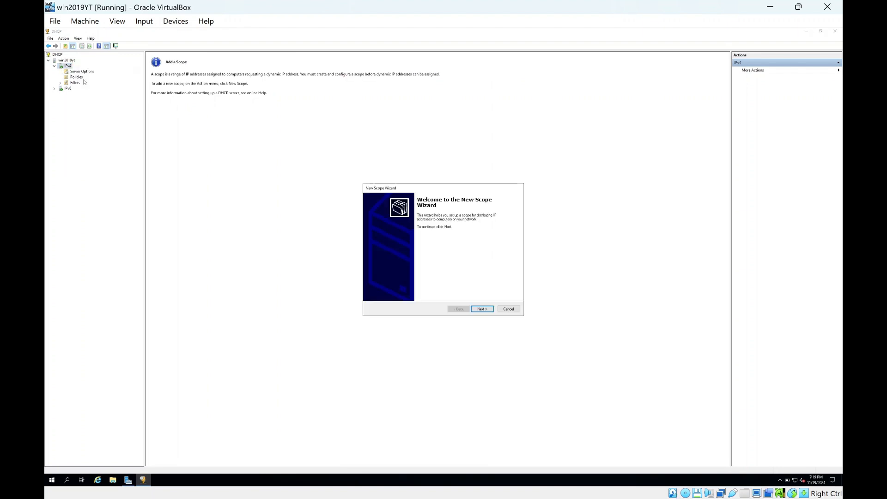
pyautogui.click(482, 309)
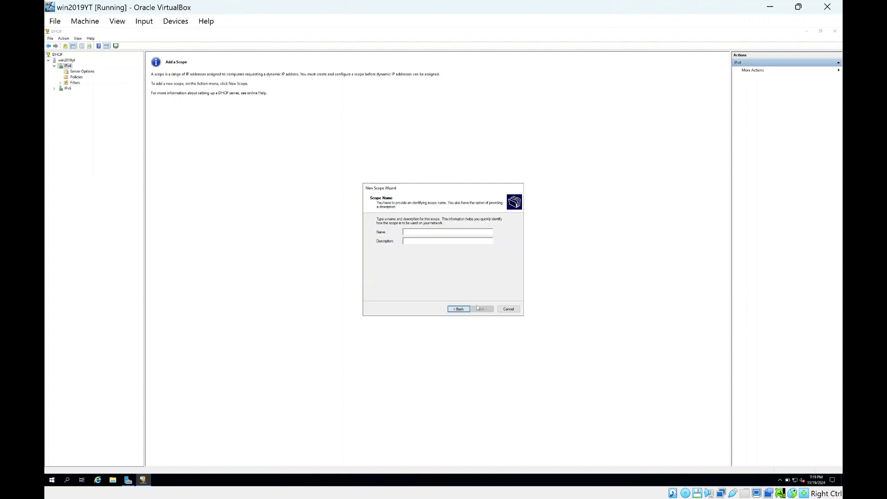
pyautogui.write('testA')
pyautogui.click(482, 308)
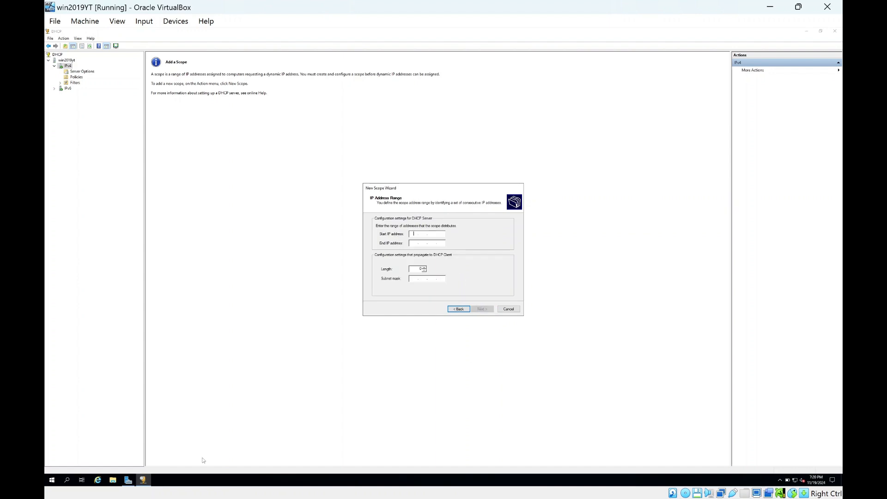
# - Run ipconfig in Command Prompt to view the server's IP configuration, keeping the output visible beside the New Scope Wizard
pyautogui.click(51, 479)
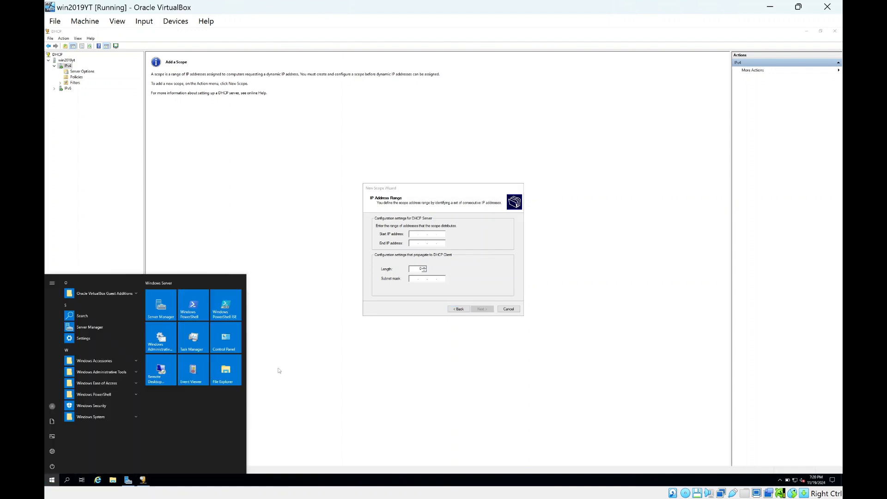
pyautogui.write('cmd')
pyautogui.press('Return')
pyautogui.moveTo(182, 91); pyautogui.dragTo(149, 81)
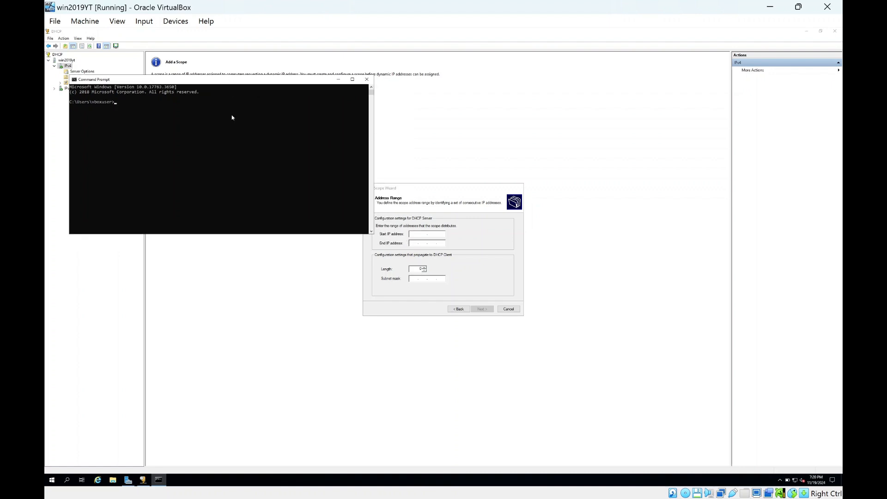
pyautogui.write('ipconfig')
pyautogui.press('Return')
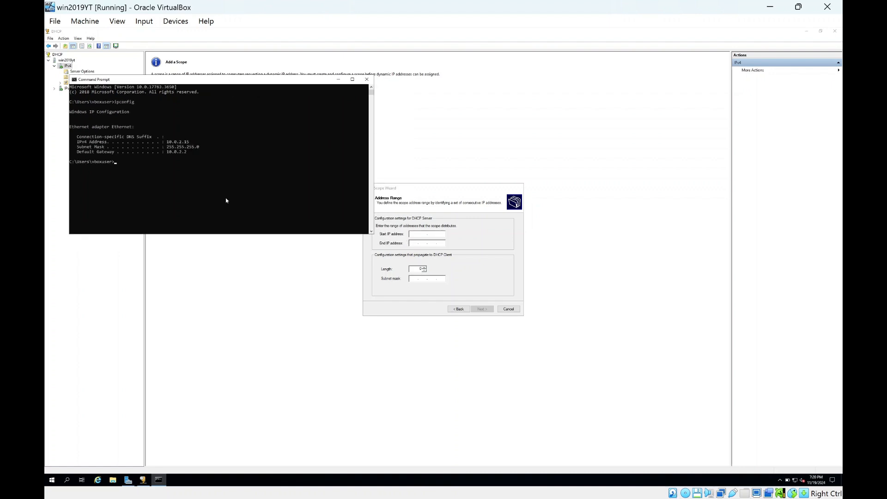
pyautogui.moveTo(388, 189); pyautogui.dragTo(413, 192)
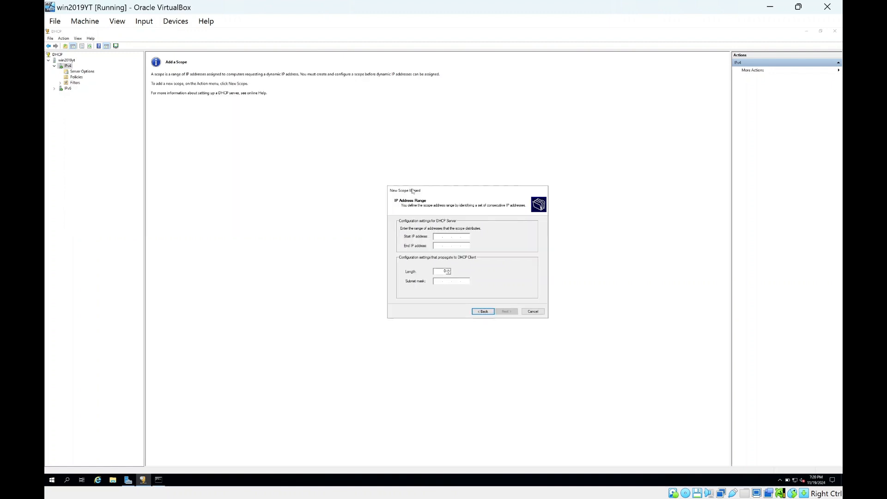
pyautogui.click(159, 479)
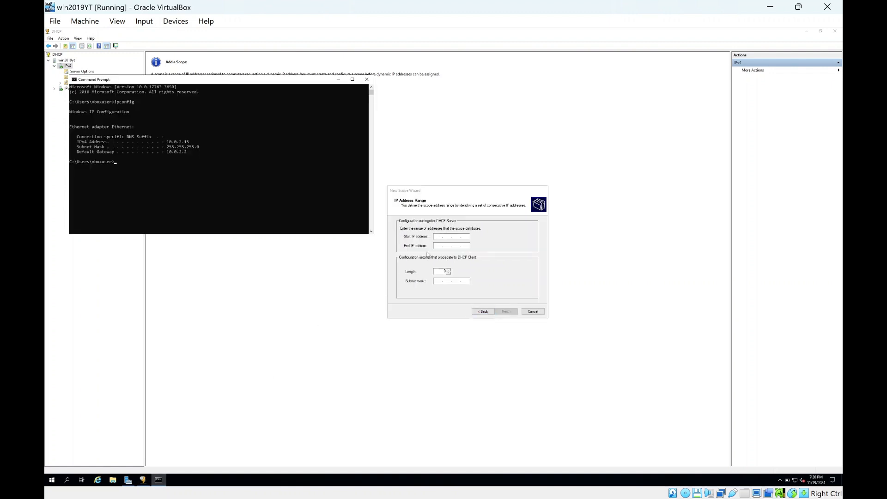
# - Set the scope's start IP address to 10.0.2.15, consulting the ipconfig output
pyautogui.click(441, 237)
pyautogui.write('10 . 0 . .')
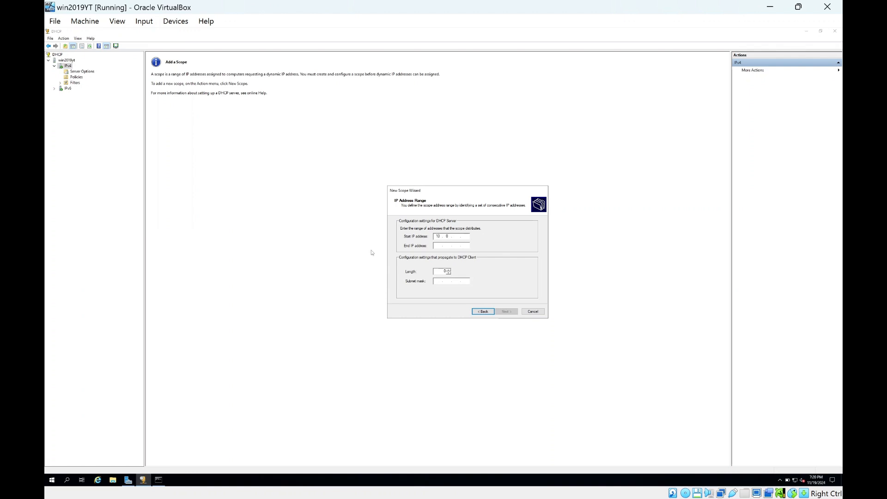
pyautogui.click(158, 480)
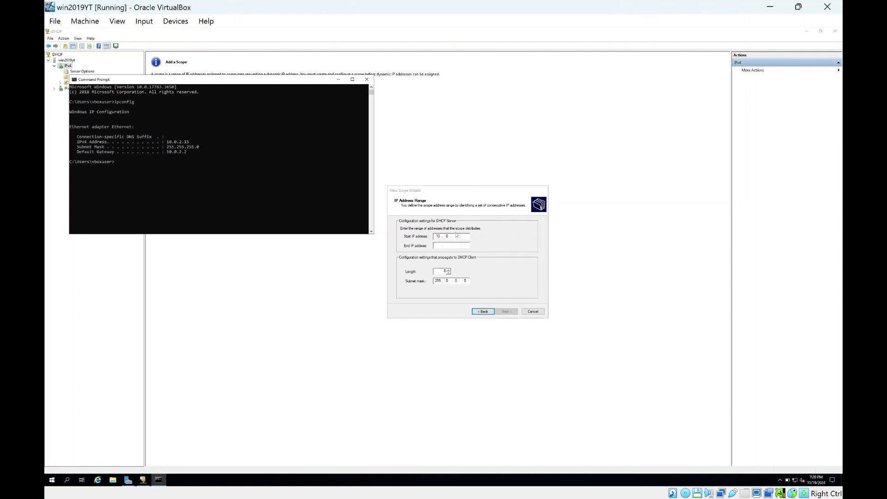
pyautogui.click(455, 236)
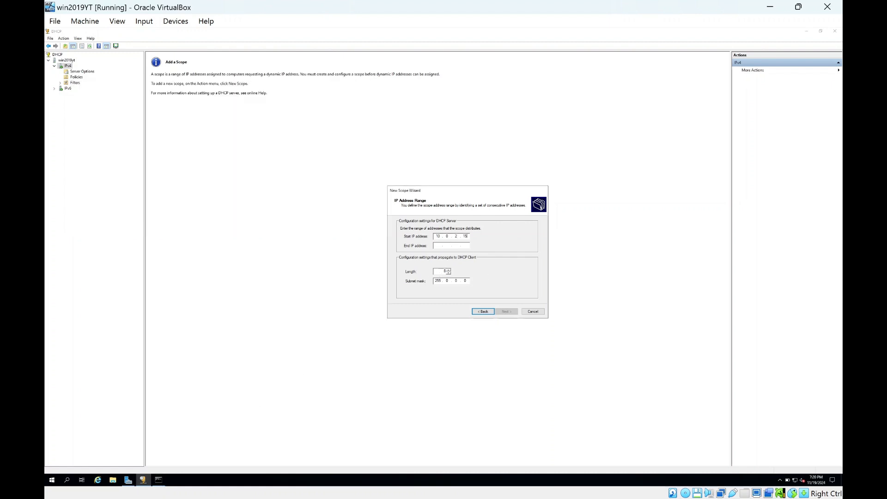
# - Set the scope's address range to 10.0.2.1 through 10.0.2.254 with subnet mask 255.255.255.0 and continue to the exclusions
pyautogui.press('Tab')
pyautogui.write('10 . 0 . 2 .')
pyautogui.click(466, 246)
pyautogui.write('254')
pyautogui.click(448, 280)
pyautogui.write('255.2')
pyautogui.click(504, 310)
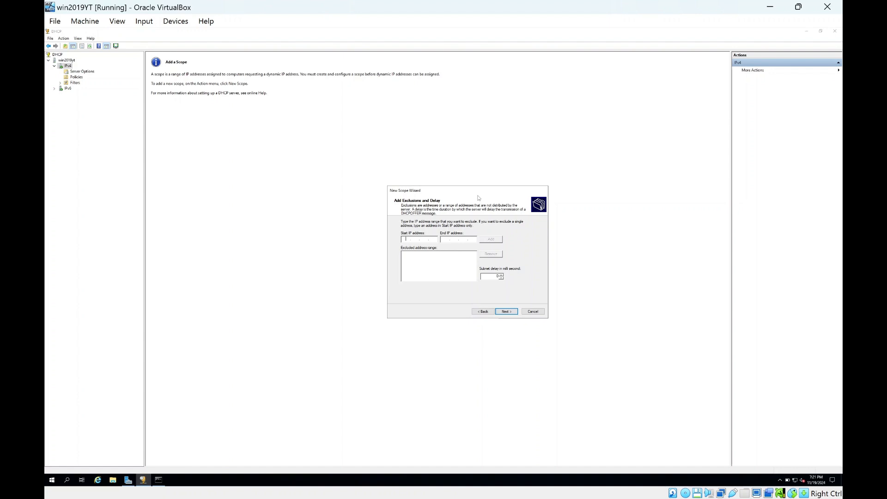
# - Exclude the addresses 10.0.2.1 to 10.0.2.15 from distribution and proceed to the lease duration
pyautogui.write('10.0.2.1')
pyautogui.click(447, 241)
pyautogui.write('10 . 0 . 2 . 15')
pyautogui.click(491, 239)
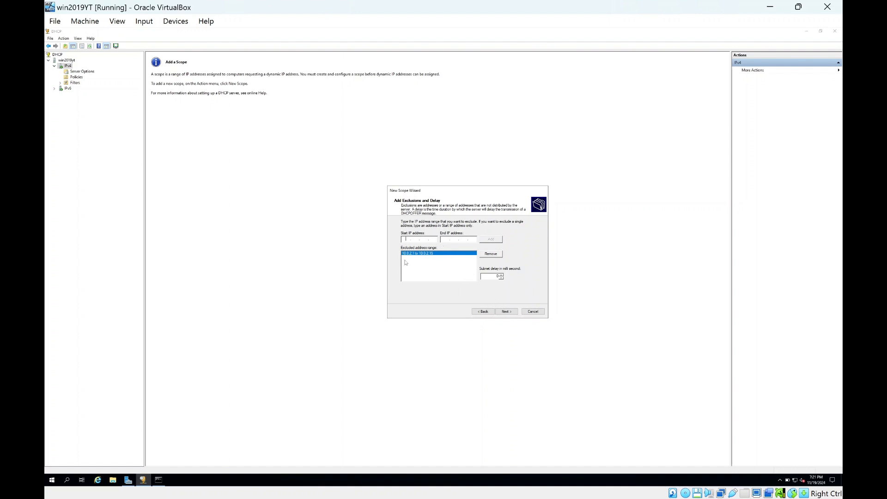
pyautogui.click(506, 311)
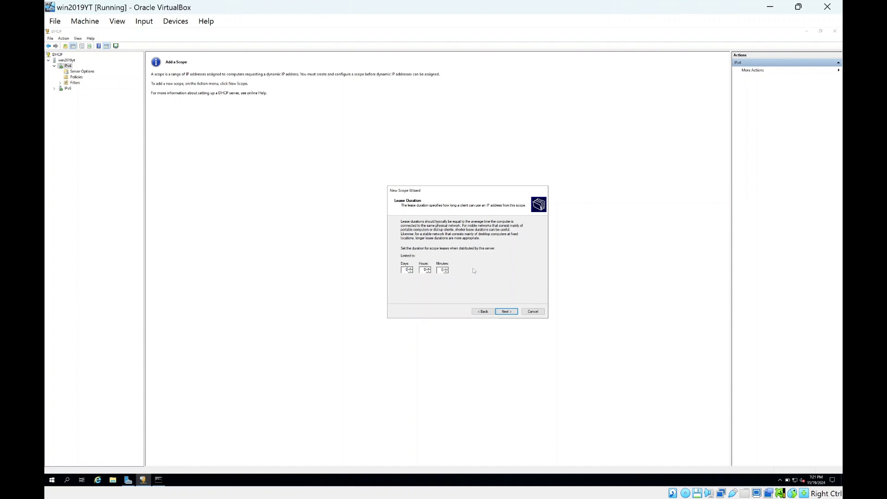
# - Set the lease duration to 8 days and choose to configure the DHCP options for this scope now
pyautogui.write('8')
pyautogui.click(508, 312)
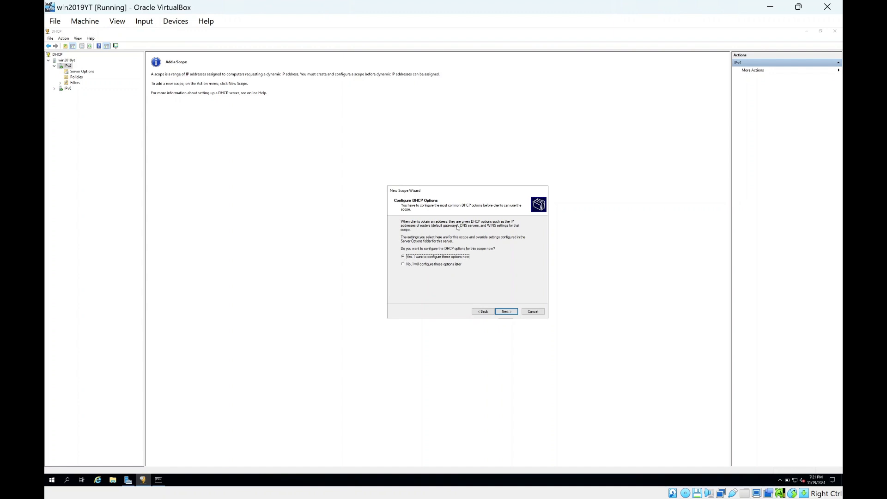
pyautogui.click(505, 313)
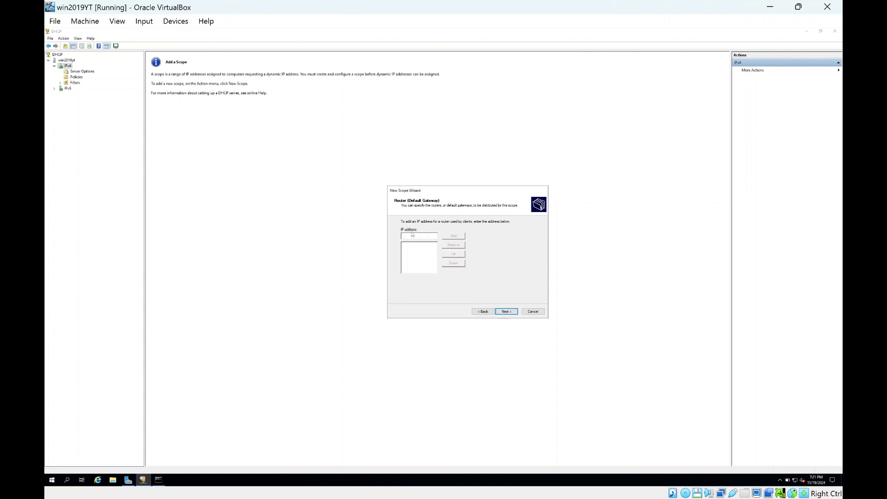
# - Add 10.0.2.2 as the scope's default gateway, consulting the ipconfig output in Command Prompt, and continue to the DNS settings
pyautogui.click(158, 479)
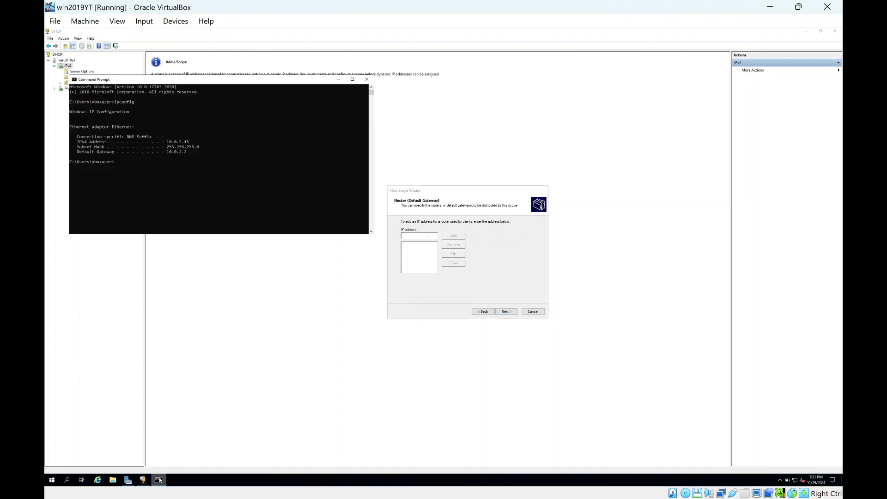
pyautogui.click(168, 158)
pyautogui.click(406, 237)
pyautogui.write('10 . 0 . 2 . 2')
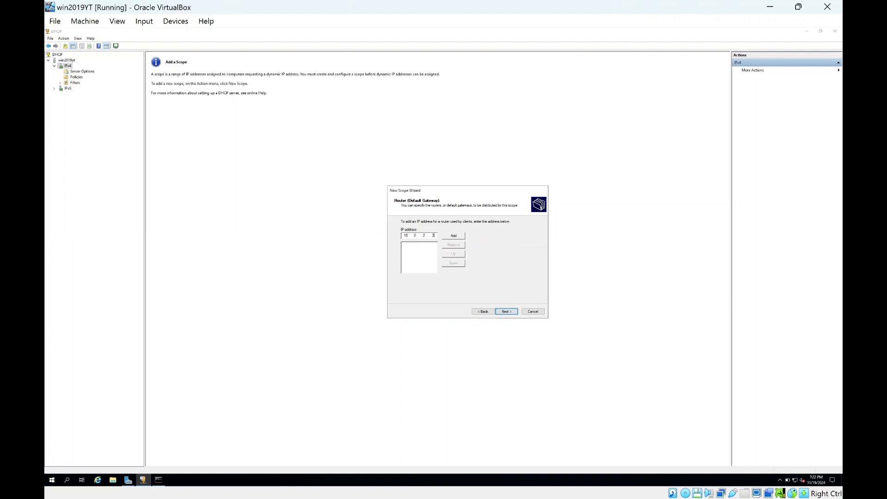
pyautogui.click(158, 480)
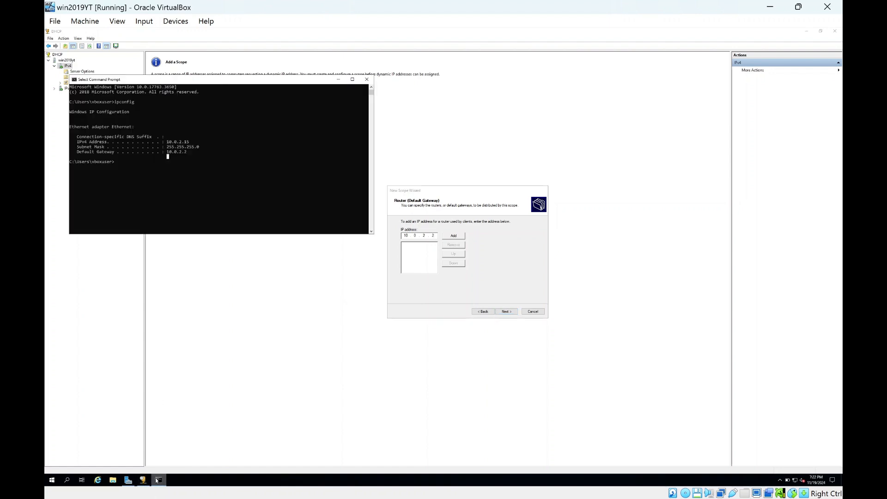
pyautogui.click(158, 480)
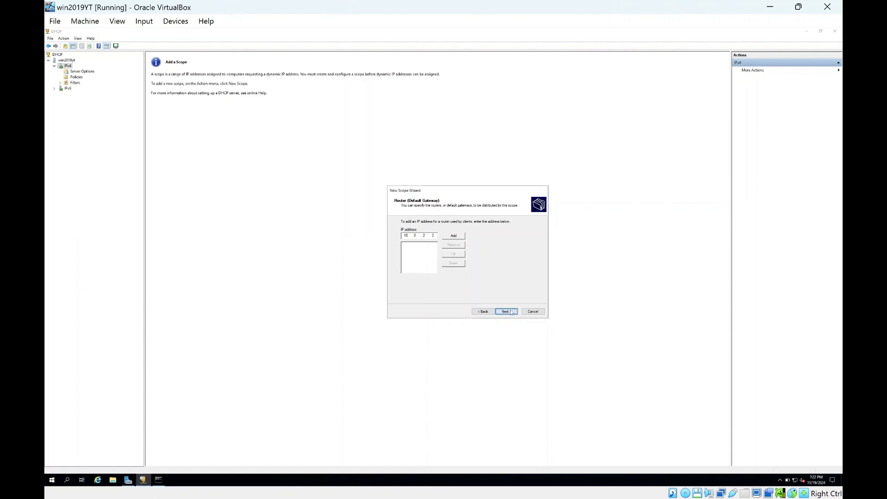
pyautogui.click(450, 236)
pyautogui.click(509, 311)
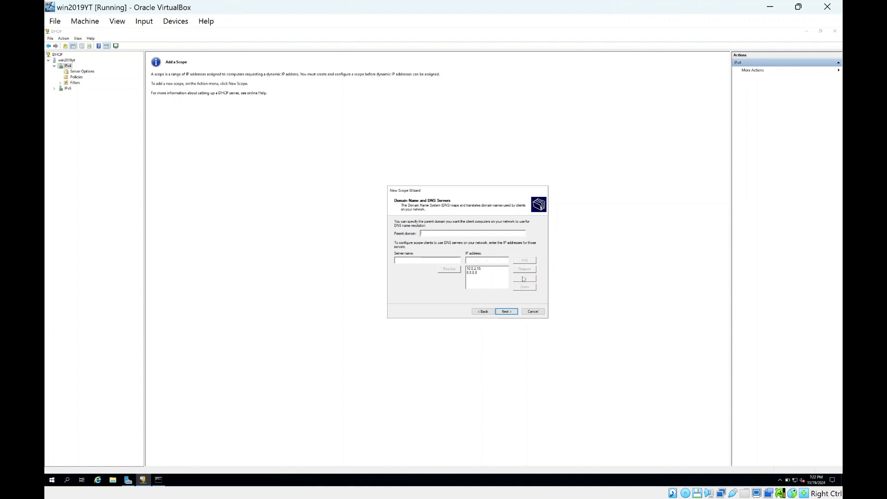
# - Keep the DNS servers already listed for the scope and leave the WINS servers empty
pyautogui.click(473, 269)
pyautogui.click(472, 275)
pyautogui.click(506, 313)
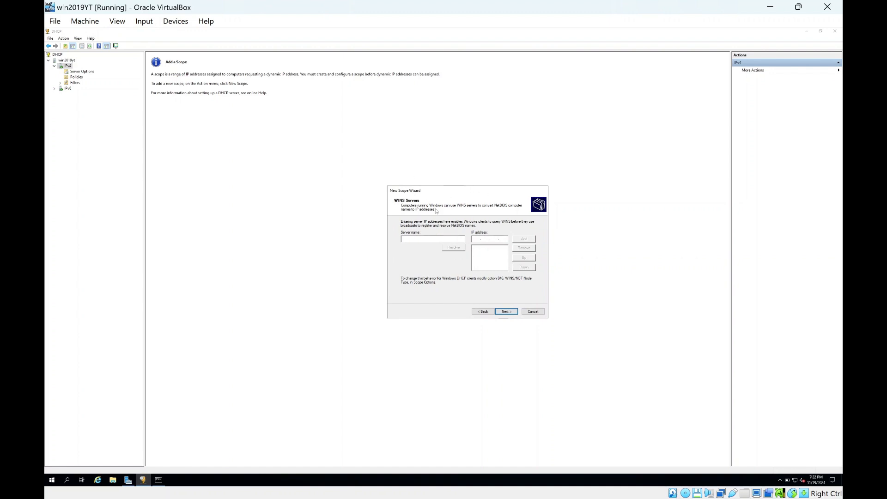
pyautogui.click(507, 311)
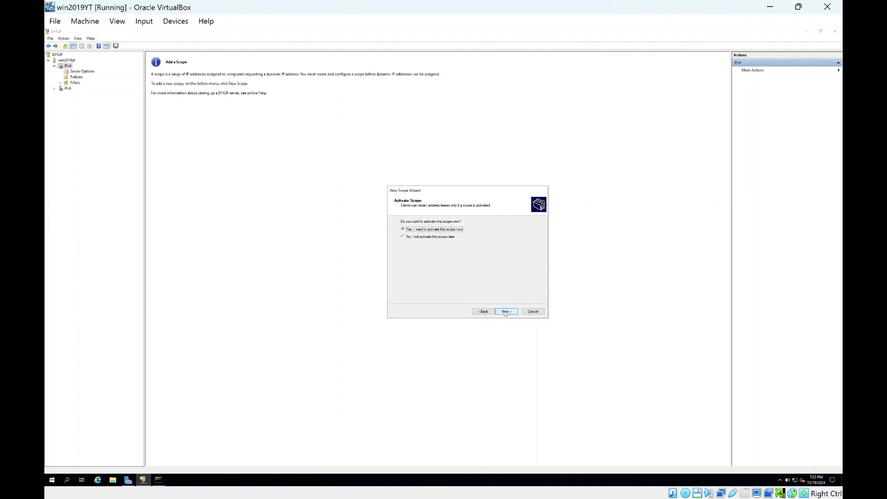
# - Complete the wizard with the scope activated immediately and open the testA scope's Address Pool
pyautogui.click(507, 312)
pyautogui.click(506, 311)
pyautogui.doubleClick(176, 63)
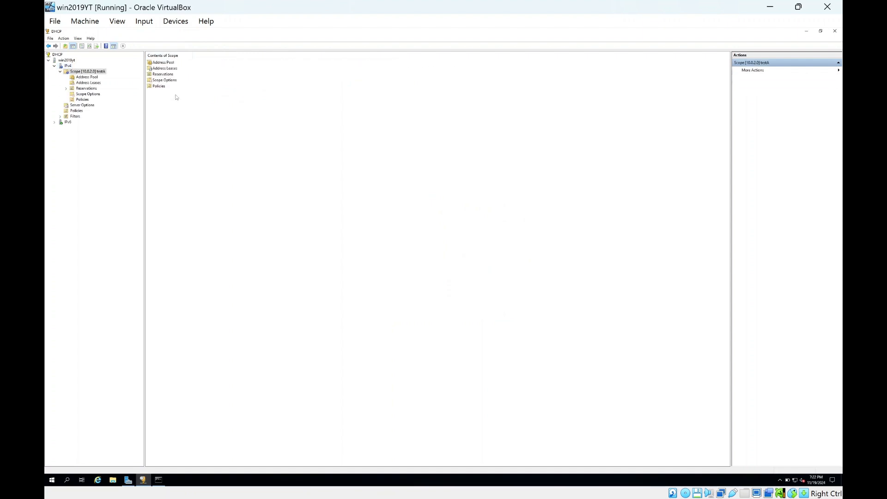
pyautogui.click(162, 63)
pyautogui.doubleClick(162, 64)
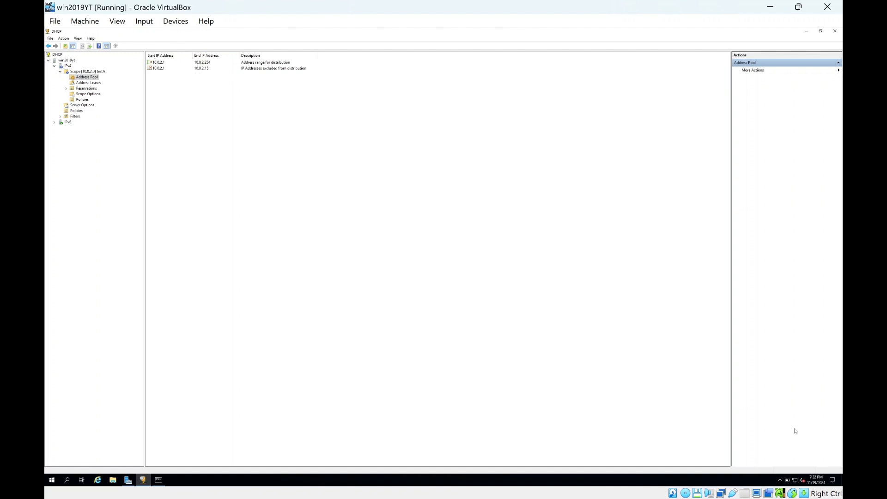
# - Review the IP and DNS addresses in the server's Ethernet IPv4 properties, and close all the network settings windows
pyautogui.click(797, 478)
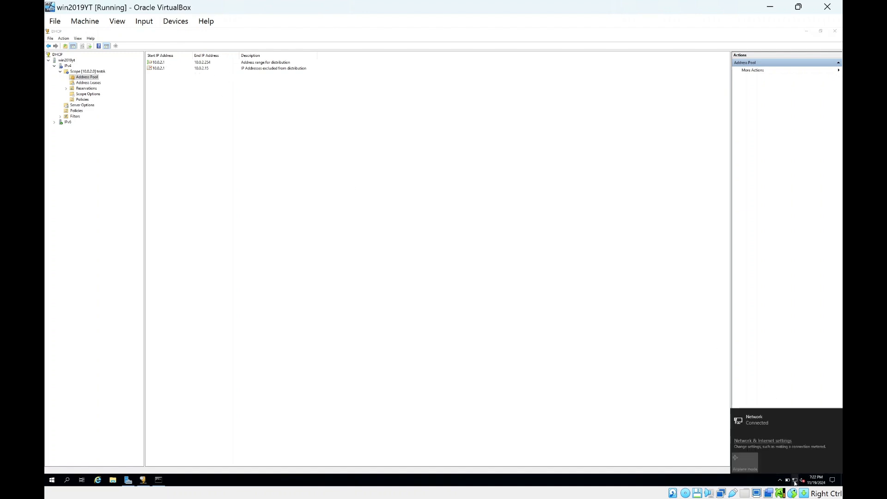
pyautogui.click(760, 443)
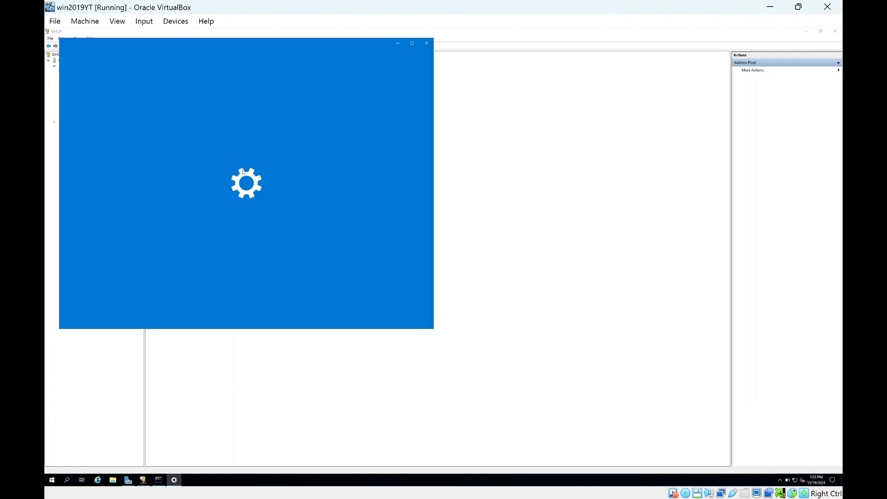
pyautogui.moveTo(168, 45); pyautogui.dragTo(358, 121)
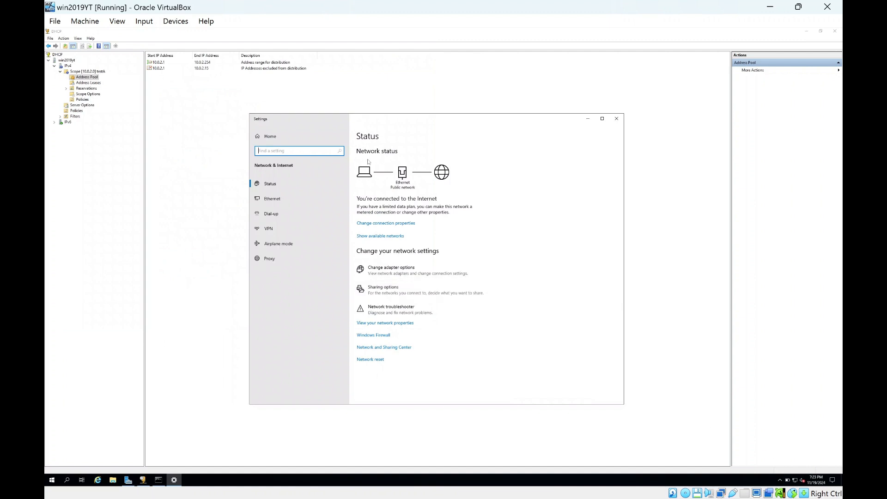
pyautogui.click(377, 271)
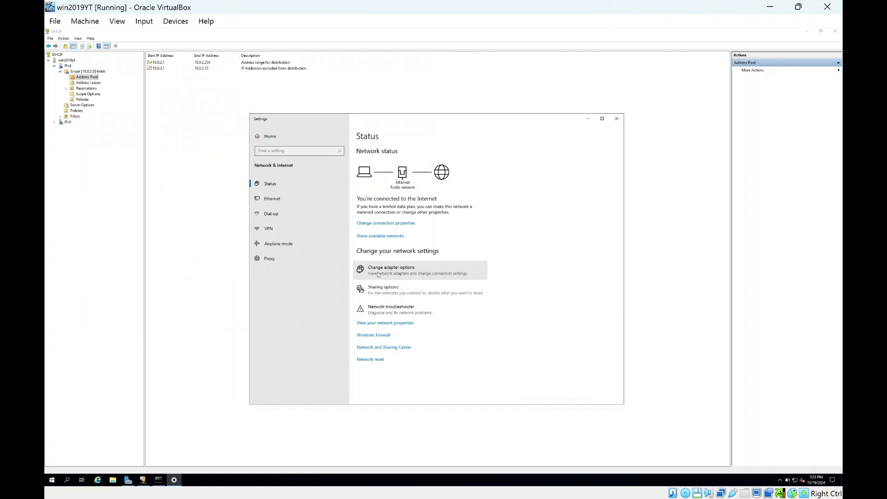
pyautogui.doubleClick(312, 192)
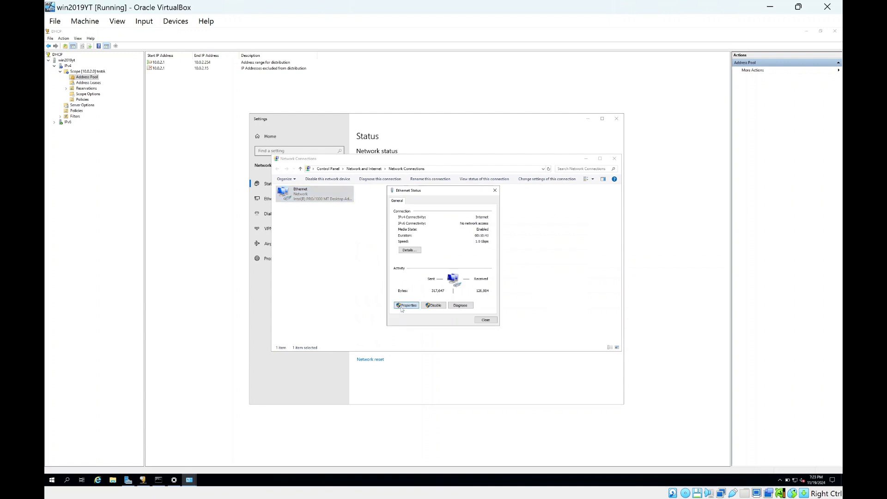
pyautogui.click(406, 305)
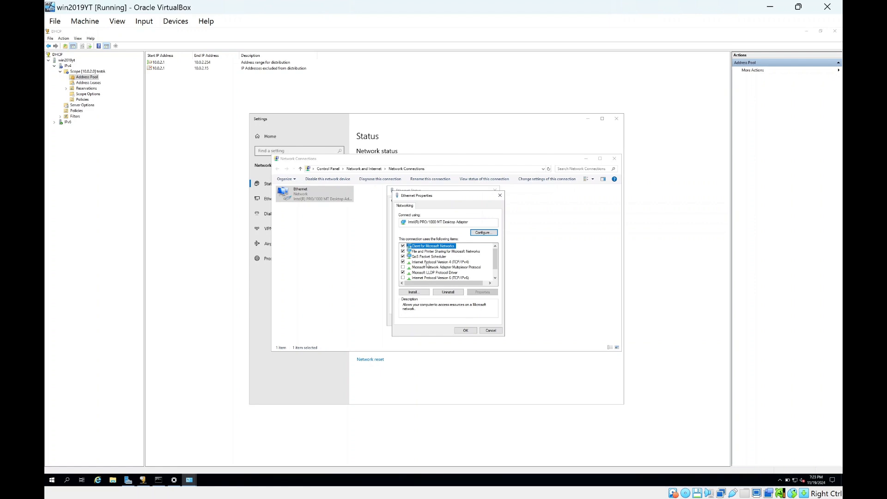
pyautogui.doubleClick(421, 263)
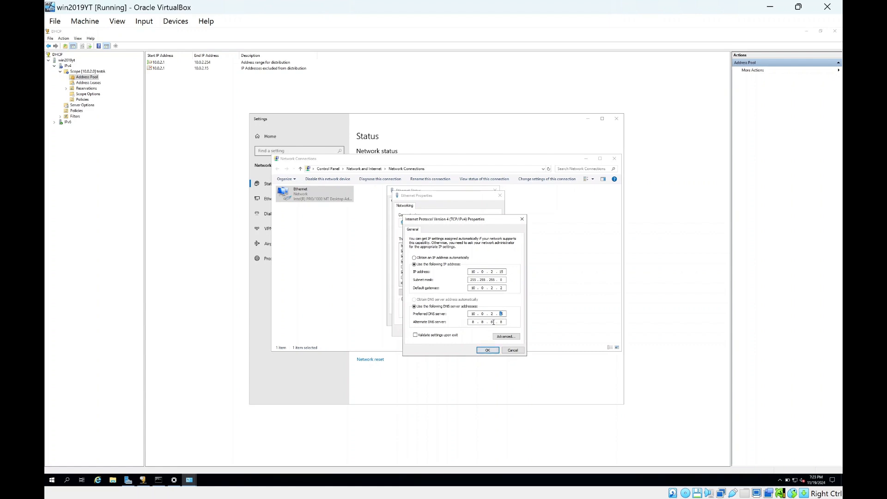
pyautogui.click(480, 349)
pyautogui.click(466, 330)
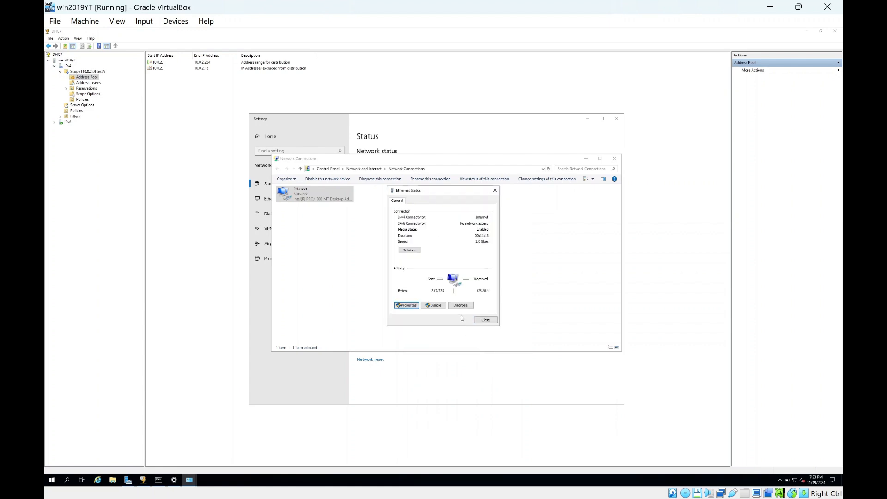
pyautogui.click(484, 321)
pyautogui.click(614, 158)
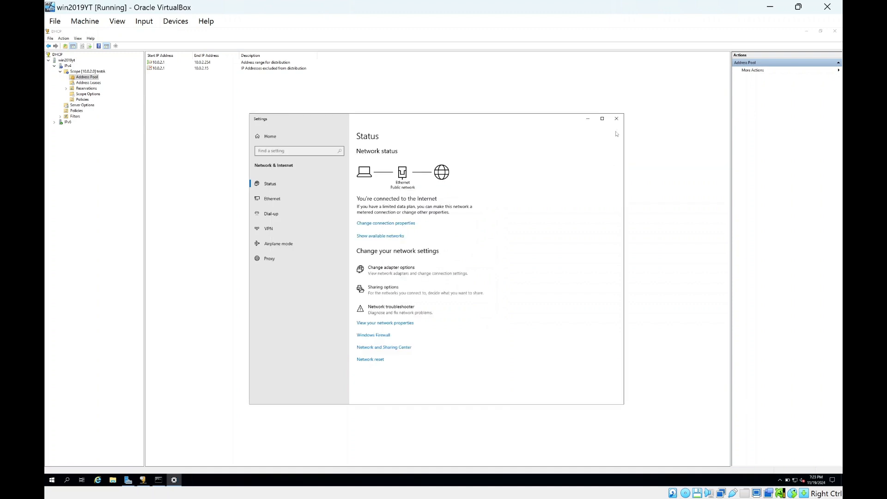
pyautogui.click(616, 121)
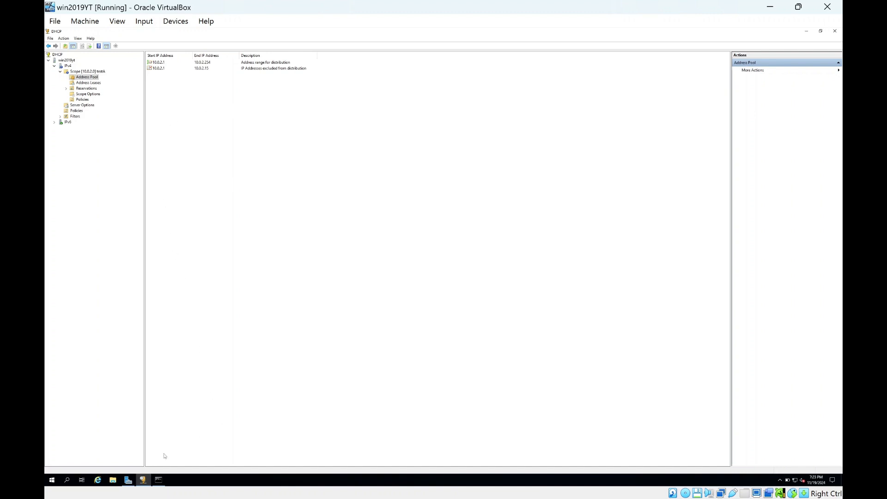
# - Open VirtualBox Manager from the host and switch to the win-client virtual machine
pyautogui.moveTo(147, 489)
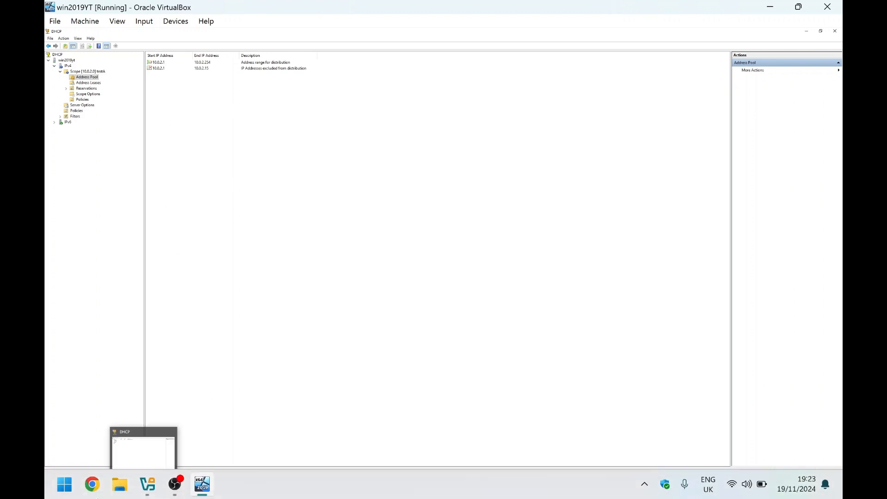
pyautogui.click(144, 488)
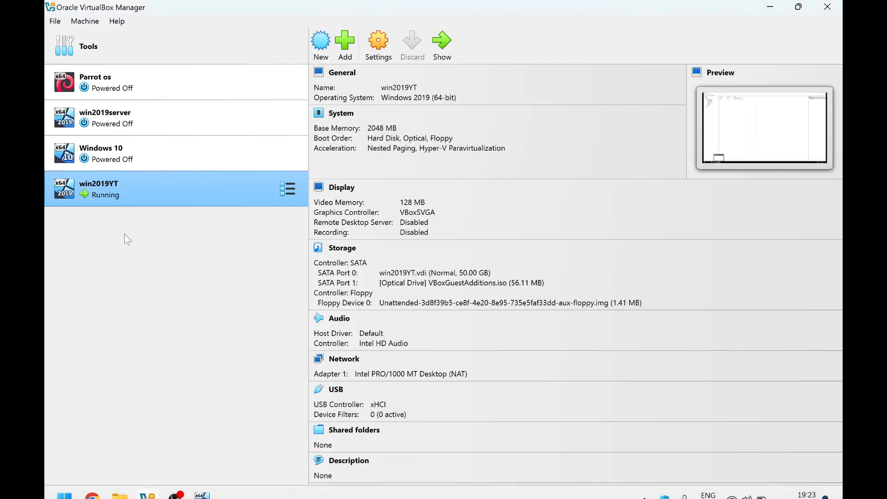
pyautogui.click(132, 152)
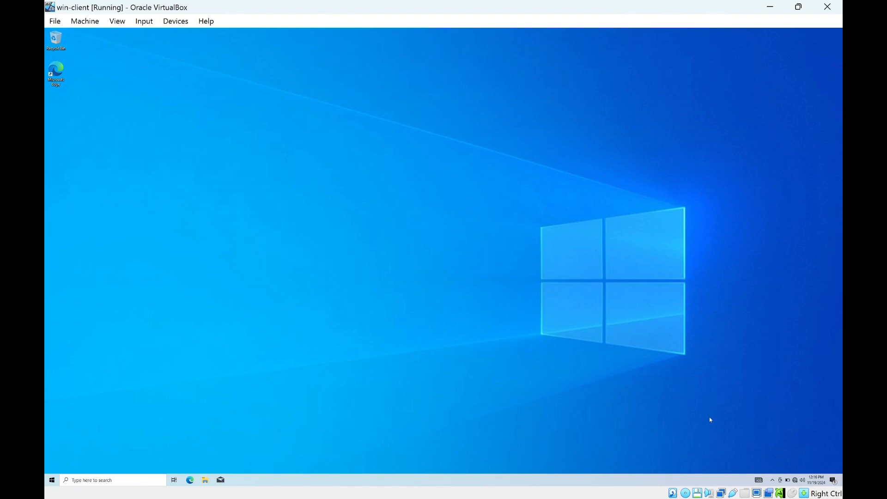
# - Check in the client's Ethernet IPv4 properties that the IP and DNS server addresses are obtained automatically, and accept the IPv4 settings
pyautogui.click(794, 480)
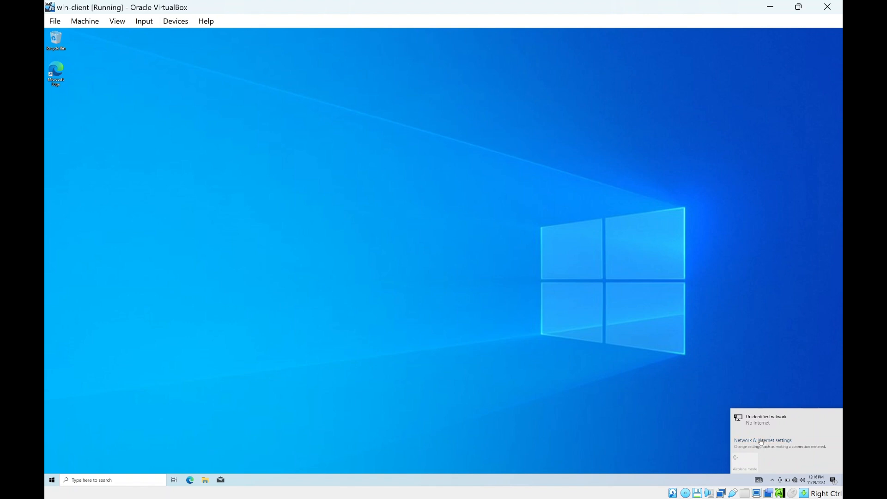
pyautogui.click(761, 441)
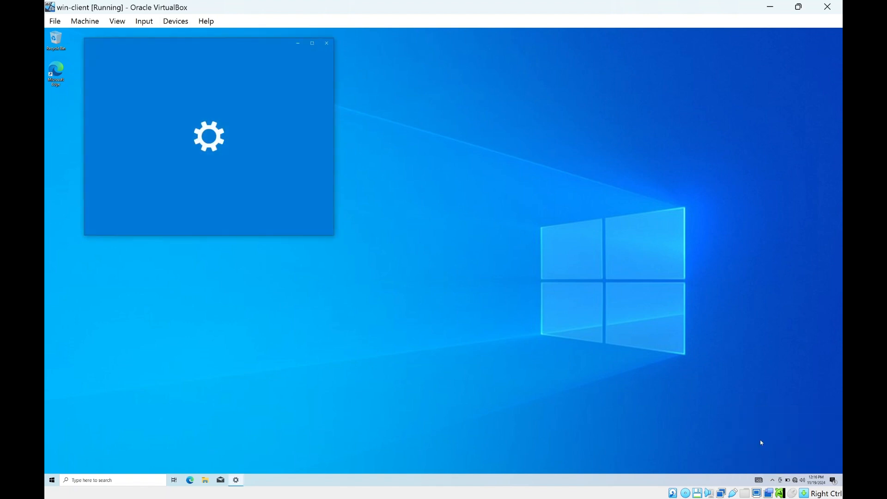
pyautogui.scroll(-5, 264, 150)
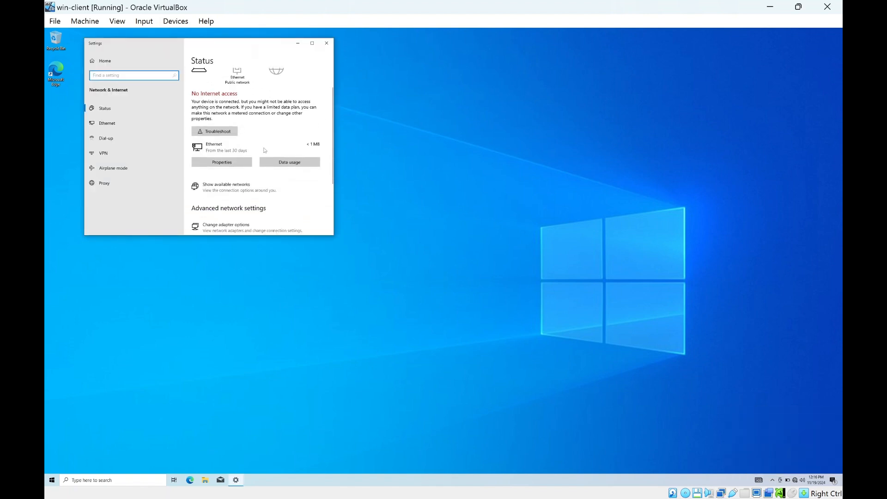
pyautogui.scroll(-1, 265, 150)
pyautogui.click(232, 137)
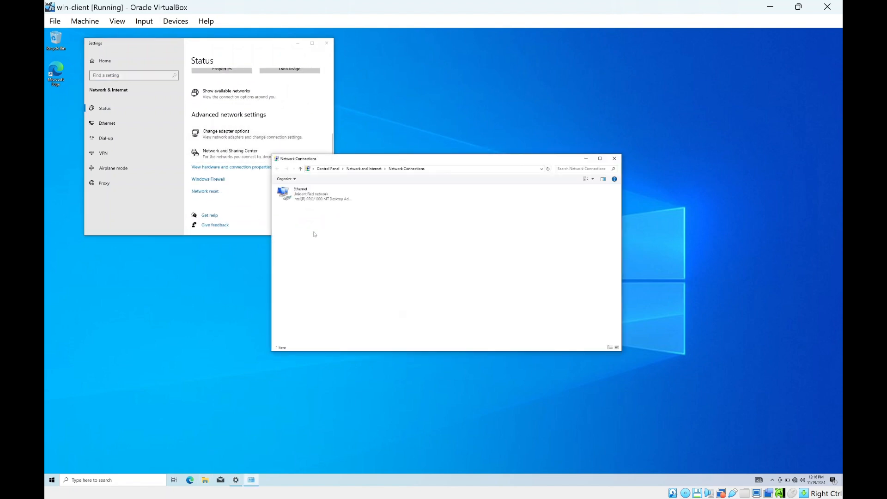
pyautogui.doubleClick(308, 199)
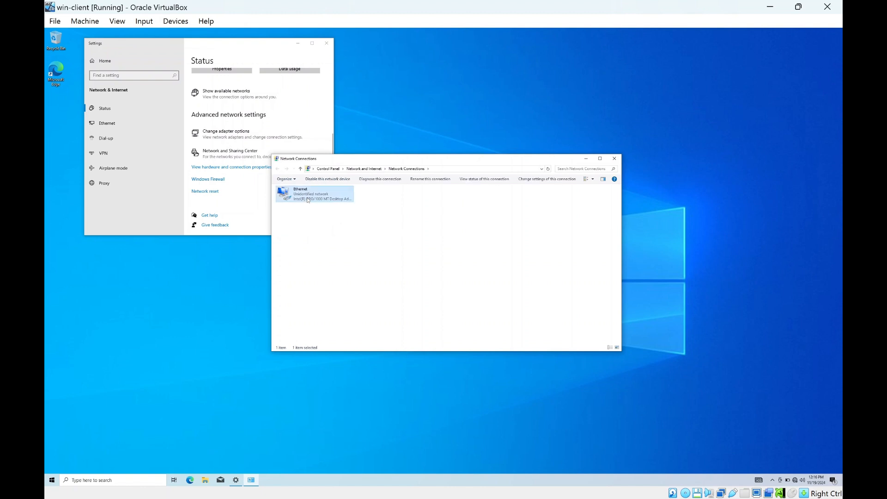
pyautogui.click(406, 305)
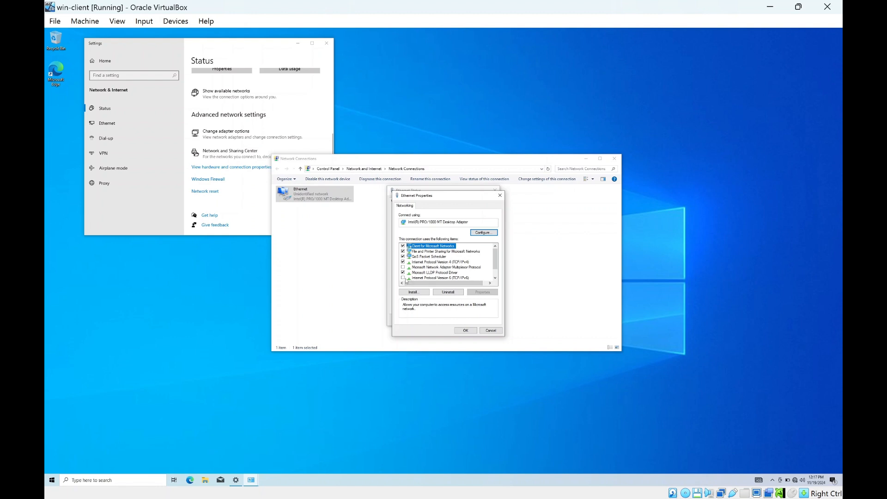
pyautogui.doubleClick(427, 262)
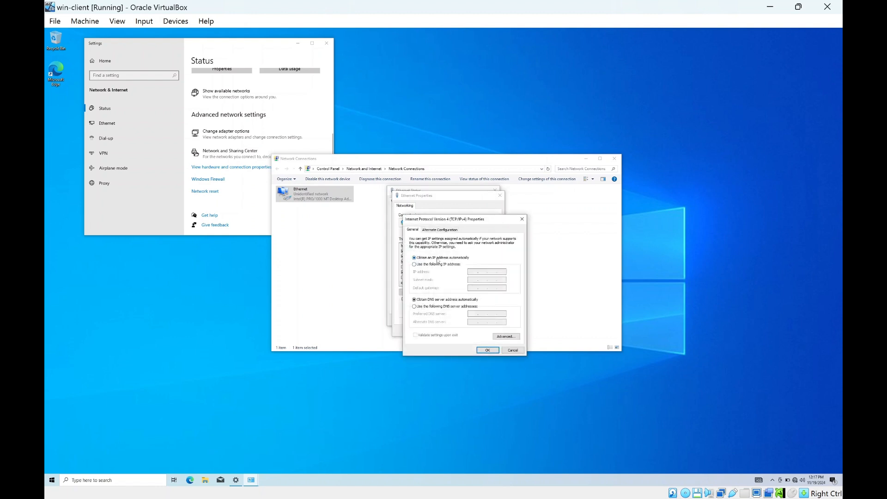
pyautogui.click(481, 350)
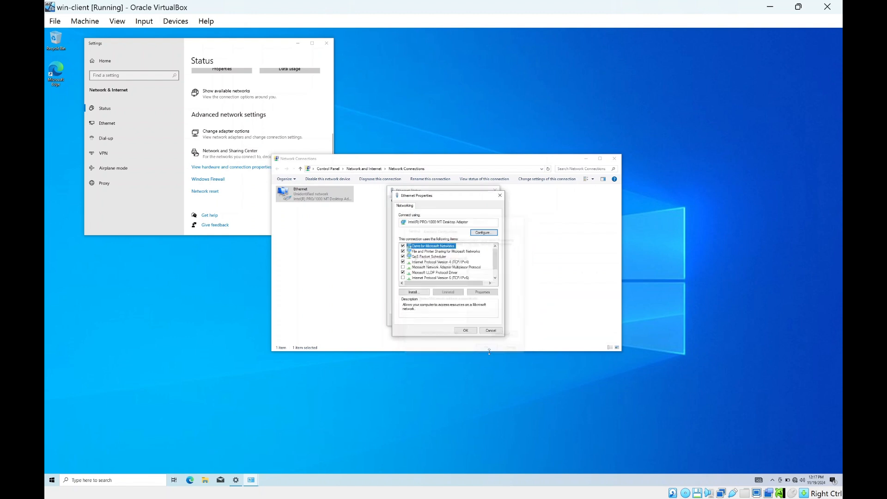
# - Accept the client's Ethernet properties and close the status, Network Connections and Settings windows
pyautogui.click(466, 331)
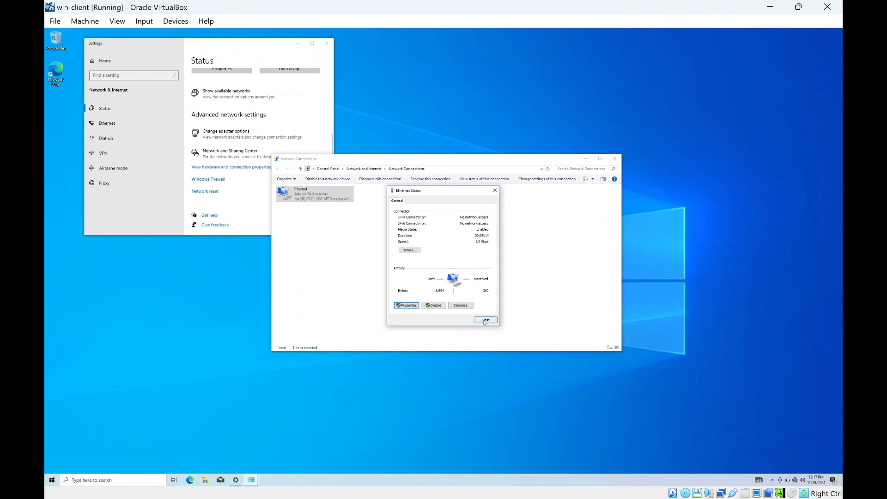
pyautogui.click(484, 321)
pyautogui.click(613, 158)
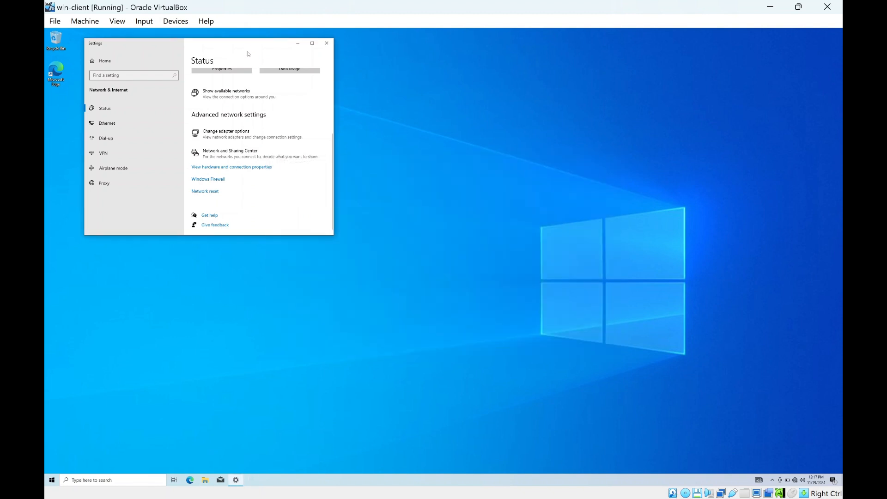
pyautogui.click(326, 43)
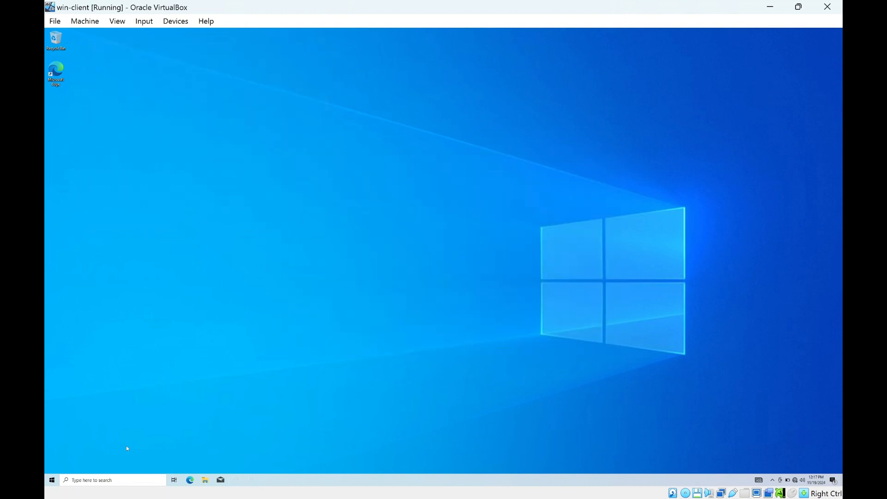
# - Open Command Prompt on the client and run ipconfig to examine the assigned IPv4 address
pyautogui.click(115, 479)
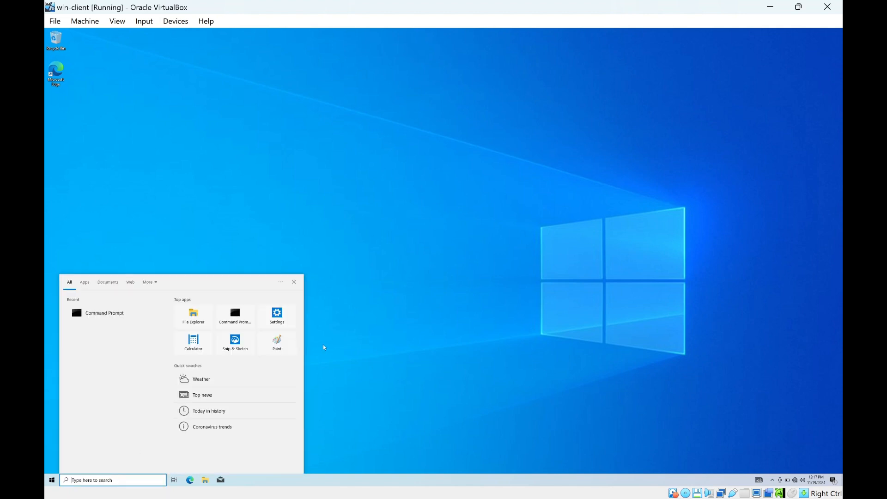
pyautogui.write('cmd')
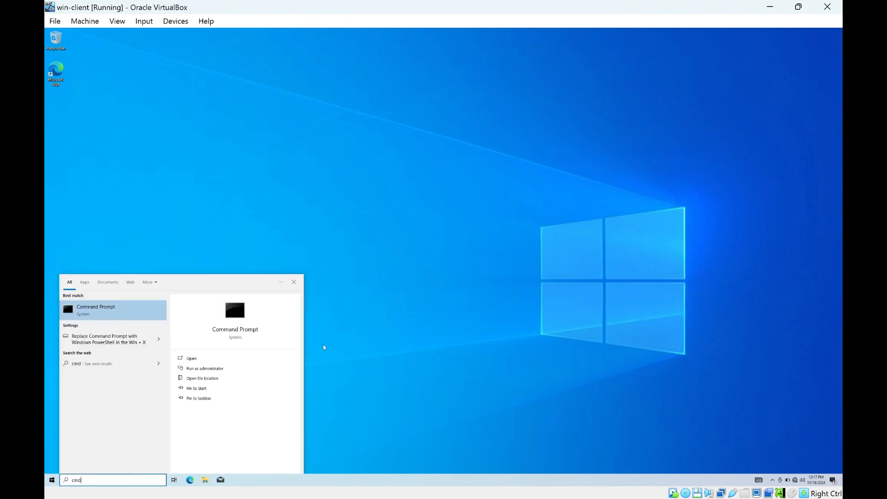
pyautogui.press('Return')
pyautogui.write('ipconfig')
pyautogui.press('Return')
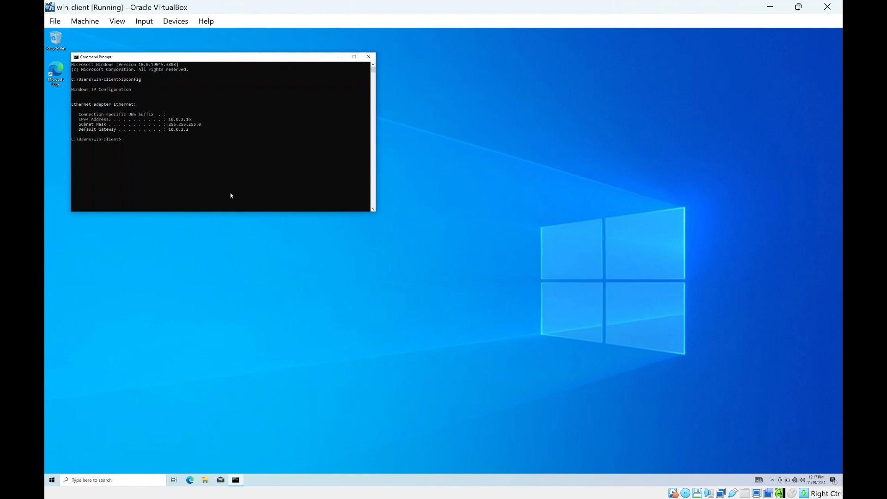
pyautogui.moveTo(167, 119); pyautogui.dragTo(193, 122)
pyautogui.click(194, 154)
pyautogui.rightClick(194, 154)
# - Run ipconfig /all to review the full adapter configuration, and ping the DHCP server at 10.0.2.15
pyautogui.write('/all')
pyautogui.press('Return')
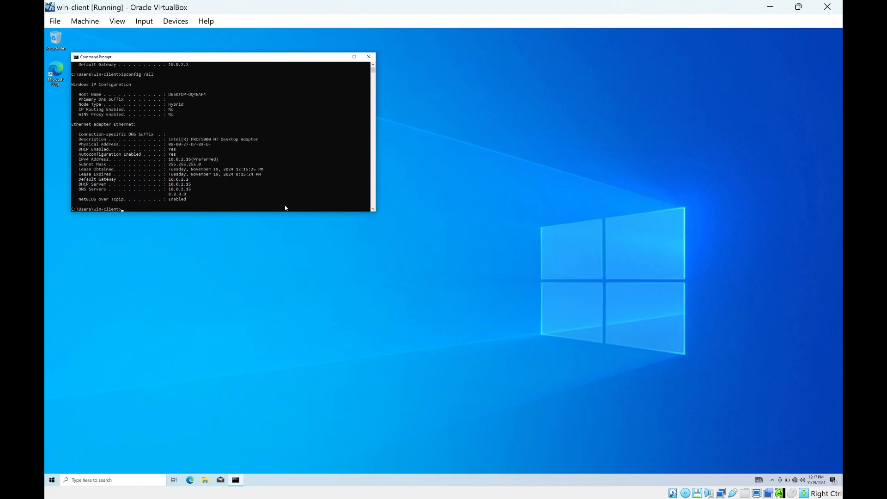
pyautogui.write('ping 10.0.2.15')
pyautogui.press('Return')
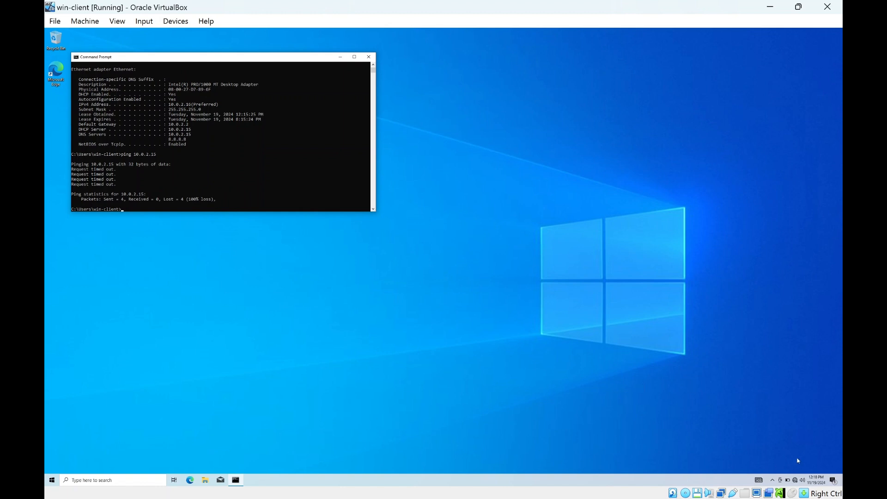
# - Open the client's Windows Firewall settings and turn off Microsoft Defender Firewall for the private network, allowing the change
pyautogui.click(794, 480)
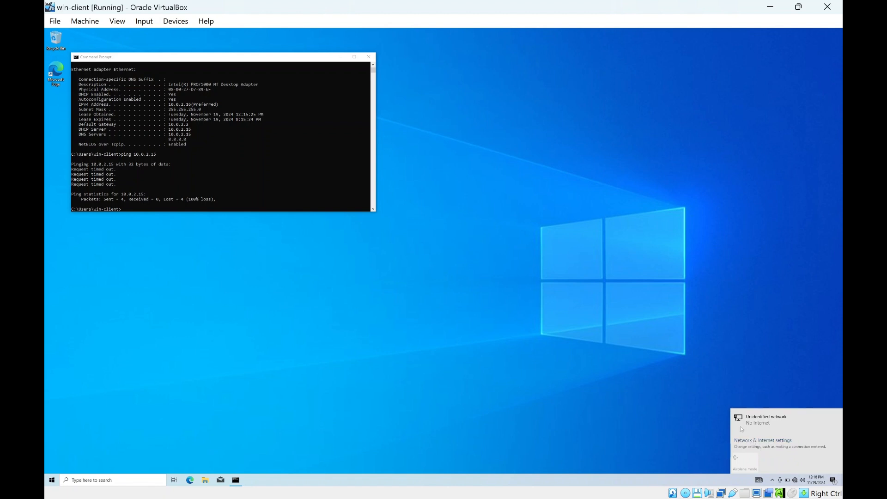
pyautogui.click(754, 440)
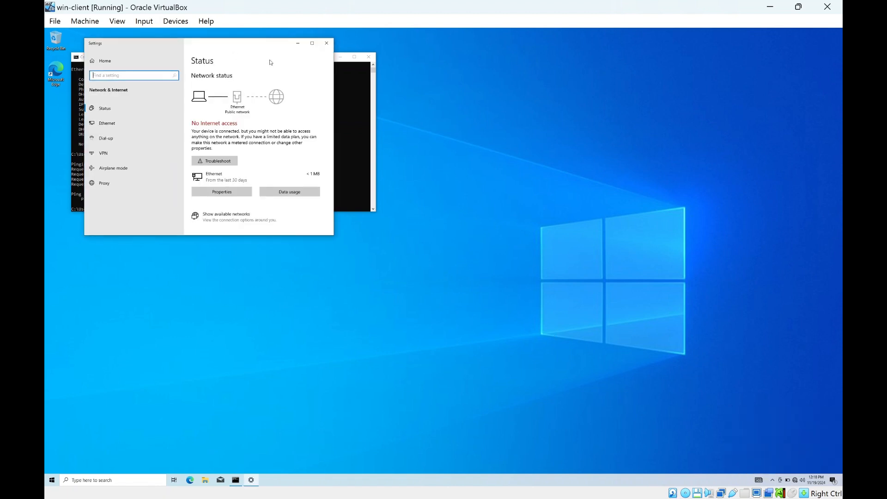
pyautogui.scroll(-3, 557, 258)
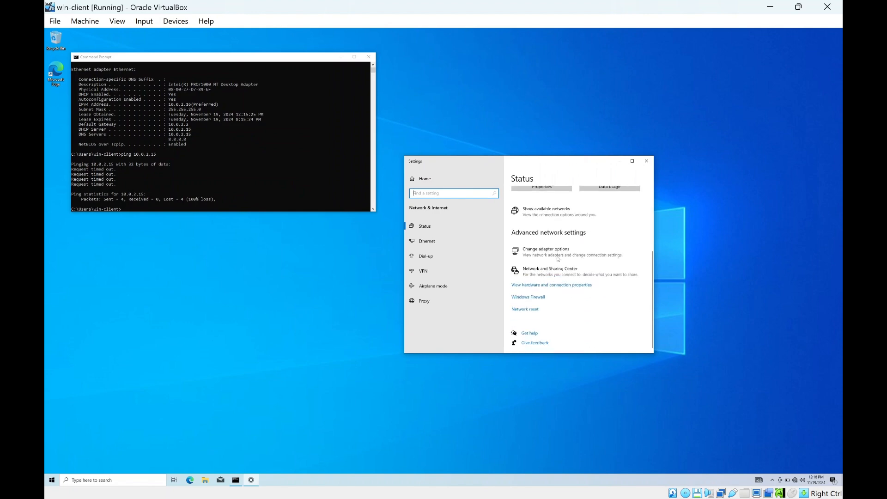
pyautogui.click(526, 297)
pyautogui.moveTo(309, 78); pyautogui.dragTo(622, 115)
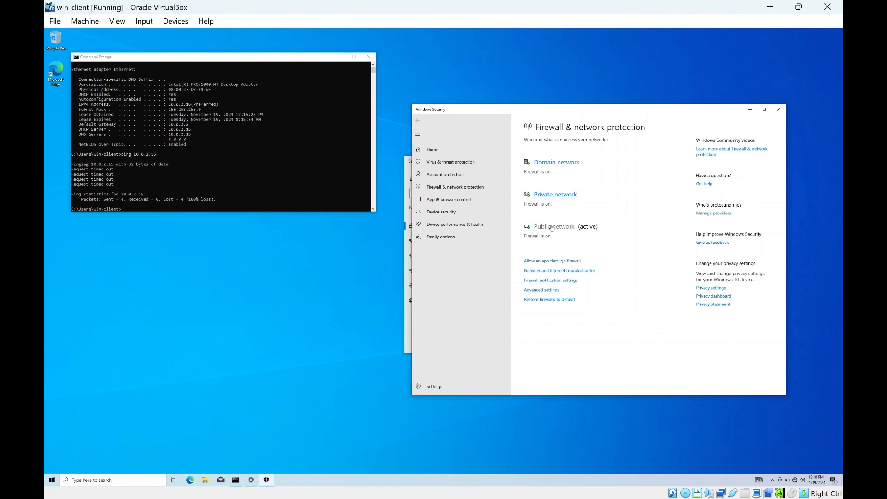
pyautogui.click(555, 195)
pyautogui.click(530, 236)
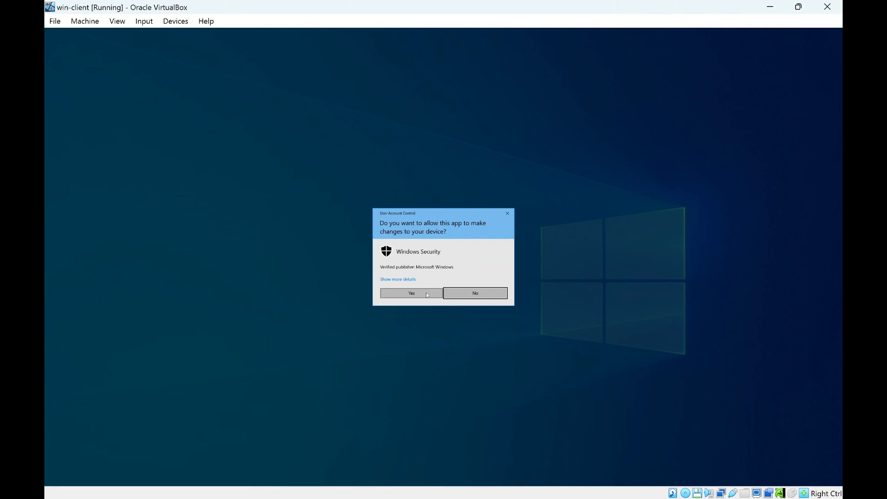
pyautogui.click(425, 292)
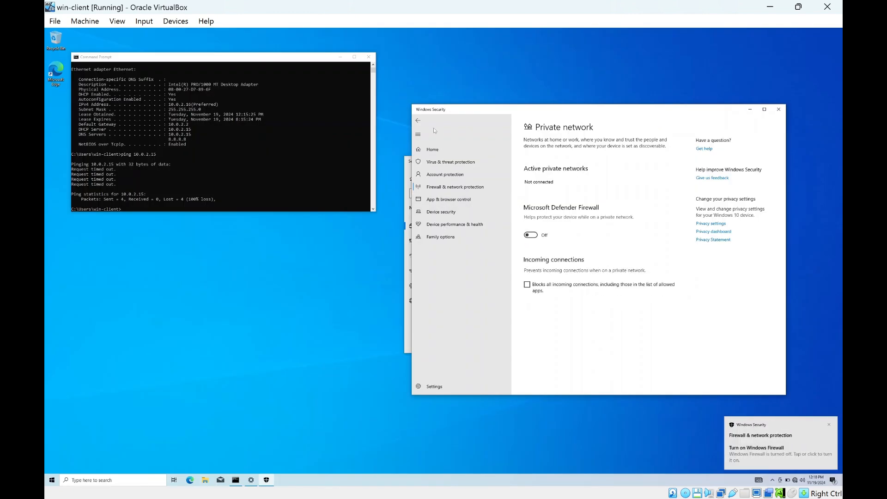
# - Mute the client's speakers and dismiss the volume control
pyautogui.click(802, 480)
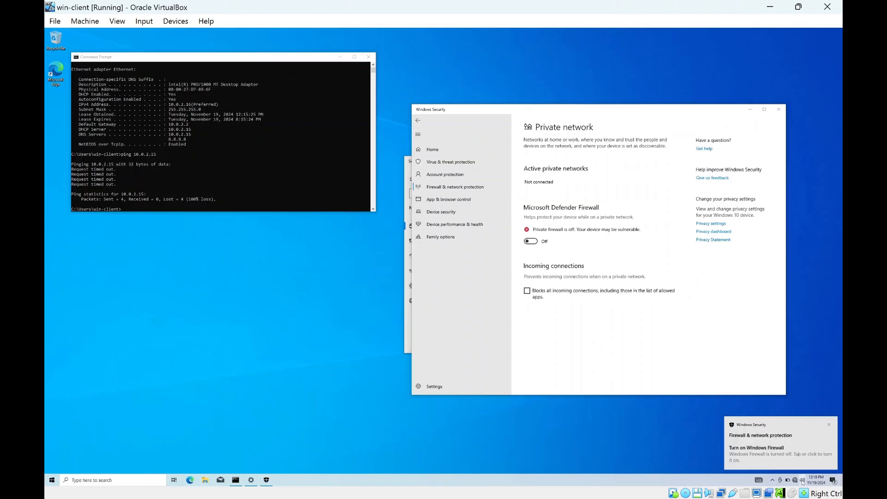
pyautogui.click(740, 467)
pyautogui.click(598, 354)
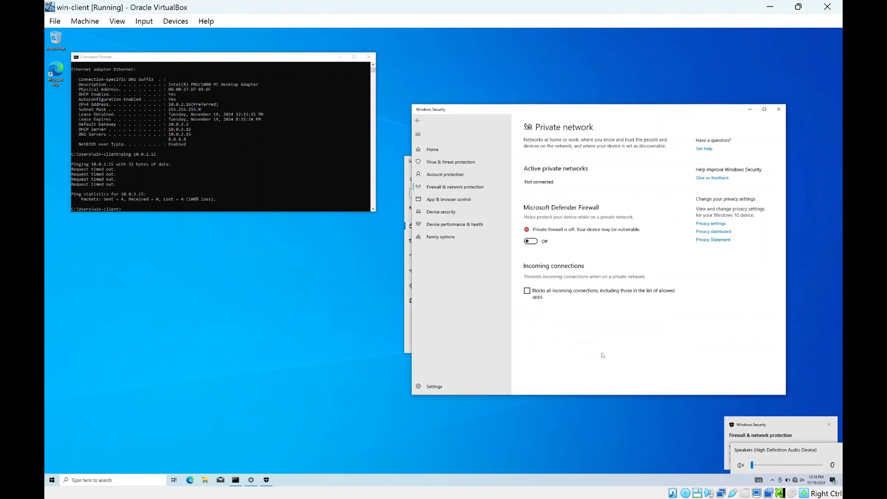
# - Turn off Microsoft Defender Firewall for the client's domain and public networks, and return to the firewall overview
pyautogui.click(418, 122)
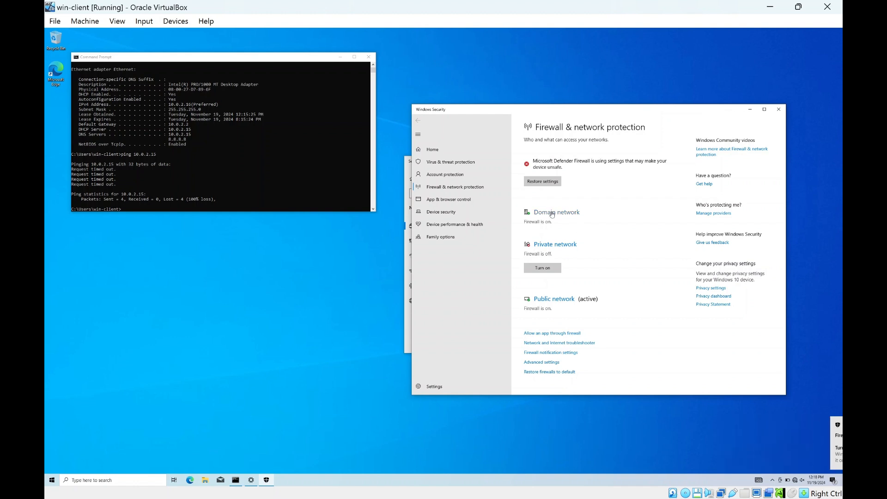
pyautogui.click(553, 213)
pyautogui.click(531, 229)
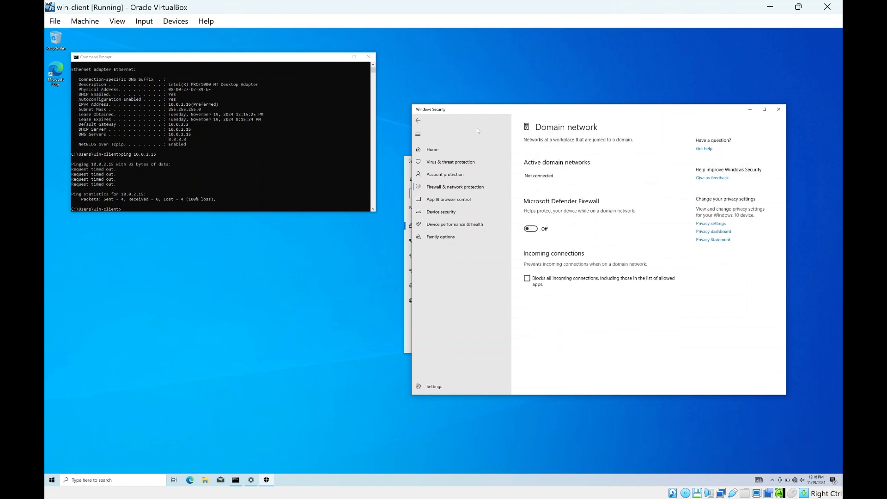
pyautogui.click(419, 119)
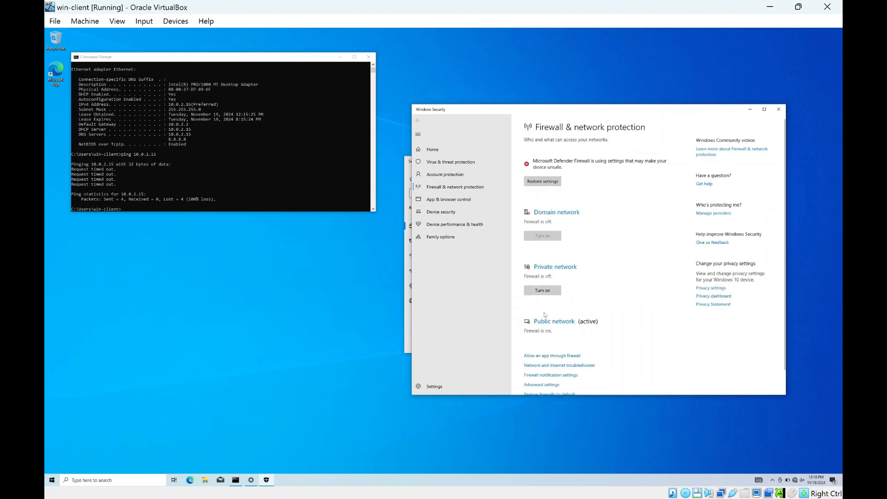
pyautogui.click(545, 323)
pyautogui.click(531, 235)
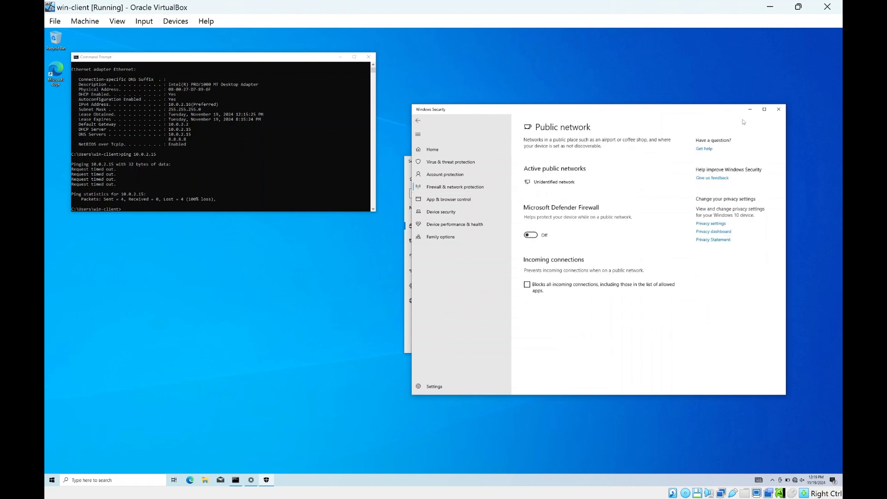
pyautogui.click(418, 120)
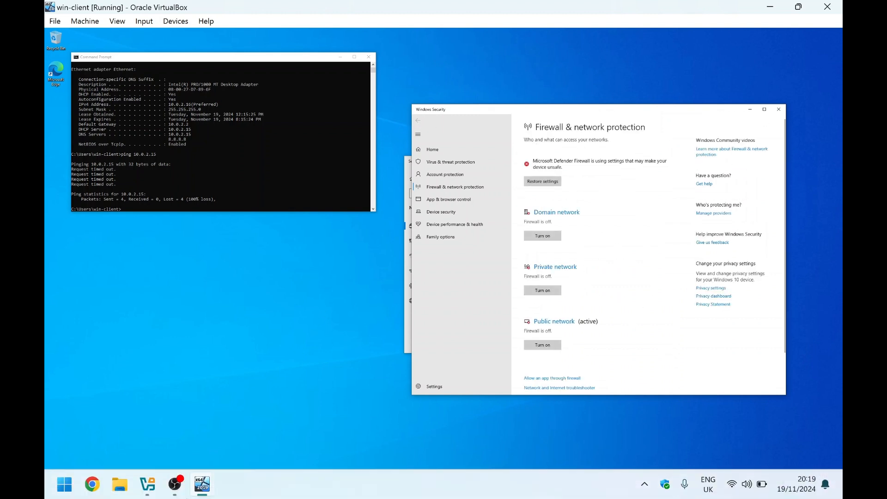
# - Switch to the win2019YT virtual machine and turn off its Windows Defender Firewall for the public network, allowing the change
pyautogui.moveTo(201, 484)
pyautogui.click(154, 429)
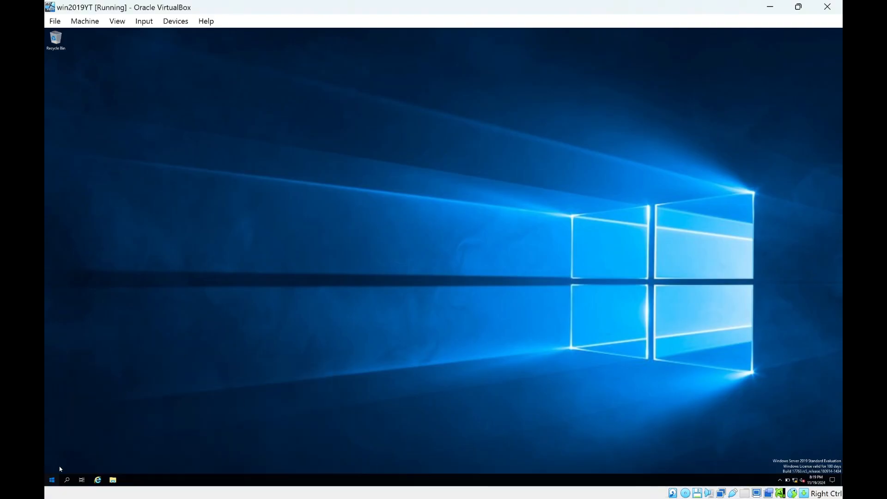
pyautogui.click(795, 479)
pyautogui.click(770, 443)
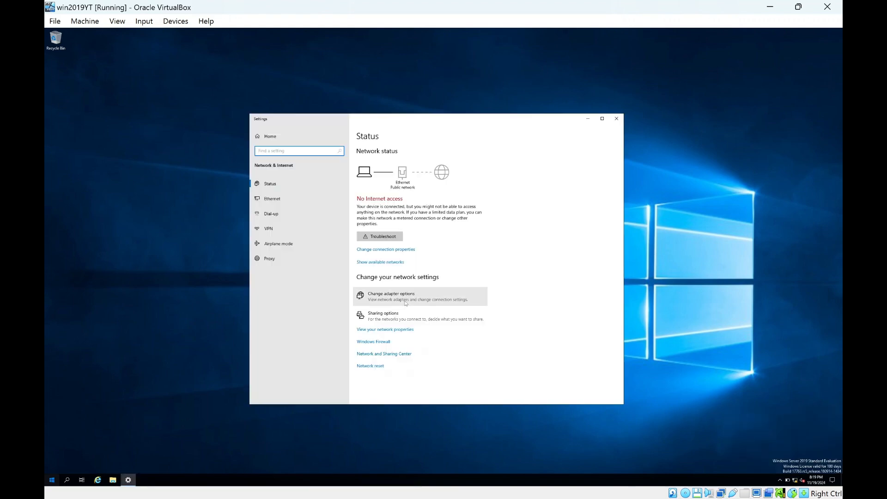
pyautogui.click(375, 342)
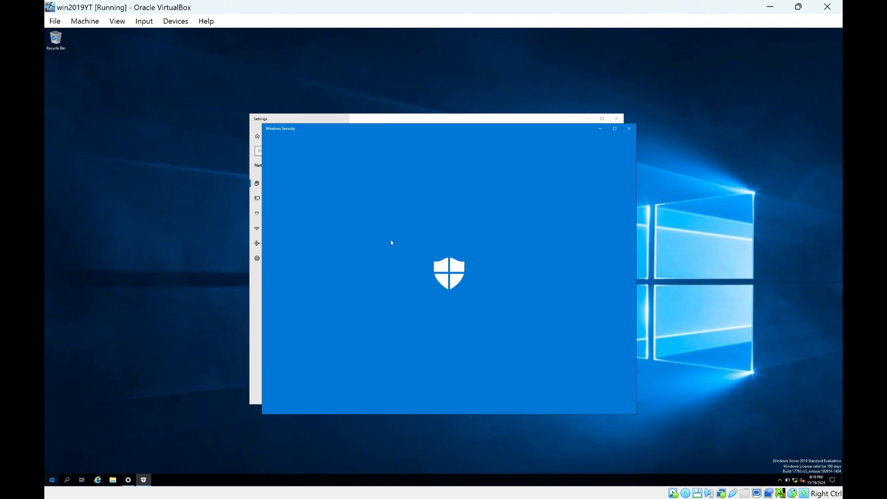
pyautogui.click(388, 245)
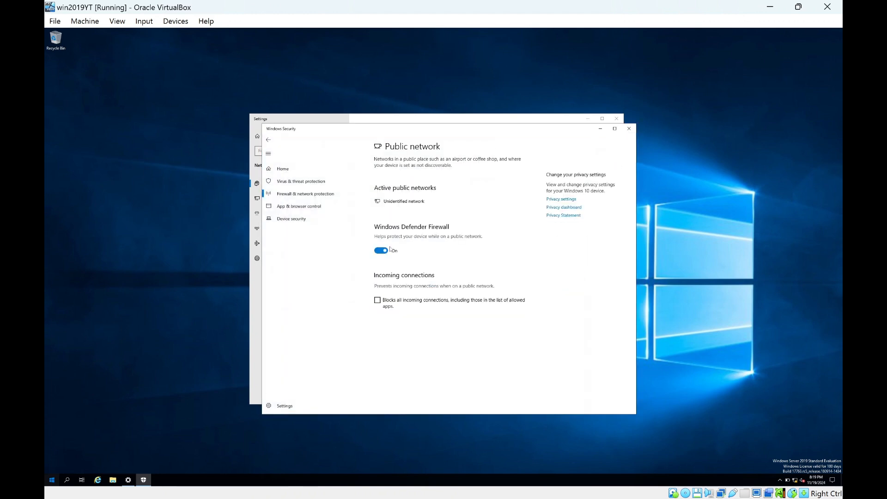
pyautogui.click(387, 249)
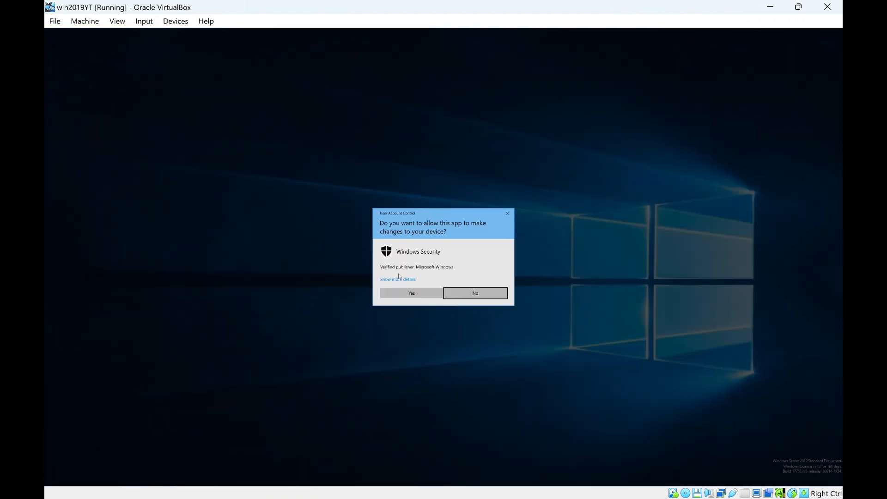
pyautogui.click(401, 292)
pyautogui.click(267, 140)
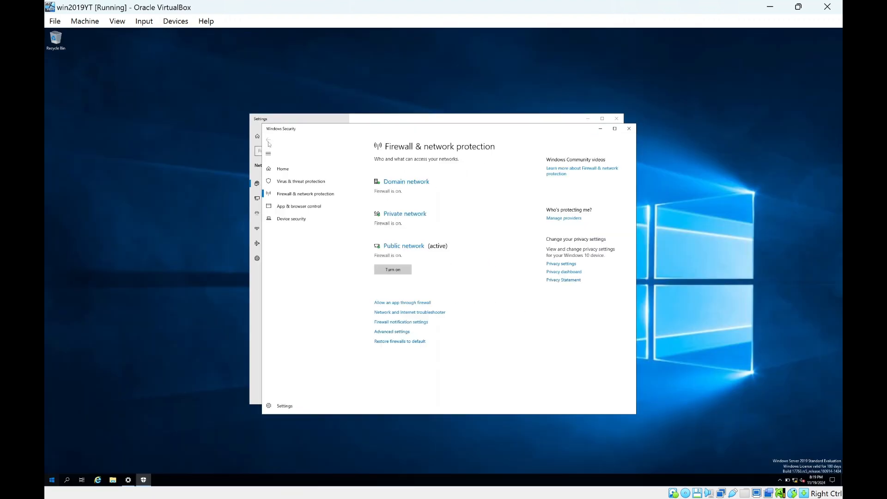
# - Turn off the server's Windows Defender Firewall for the private and domain networks, allowing each change, and move the Windows Security window aside
pyautogui.click(393, 227)
pyautogui.click(385, 250)
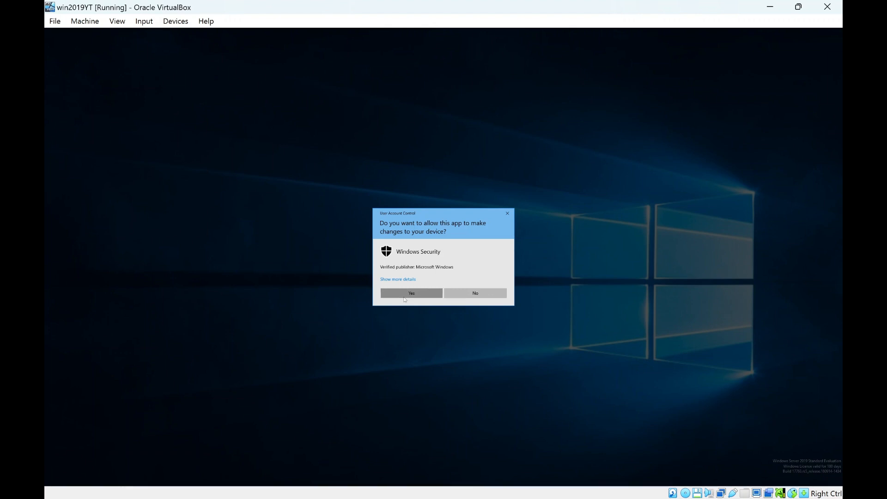
pyautogui.click(404, 295)
pyautogui.click(268, 140)
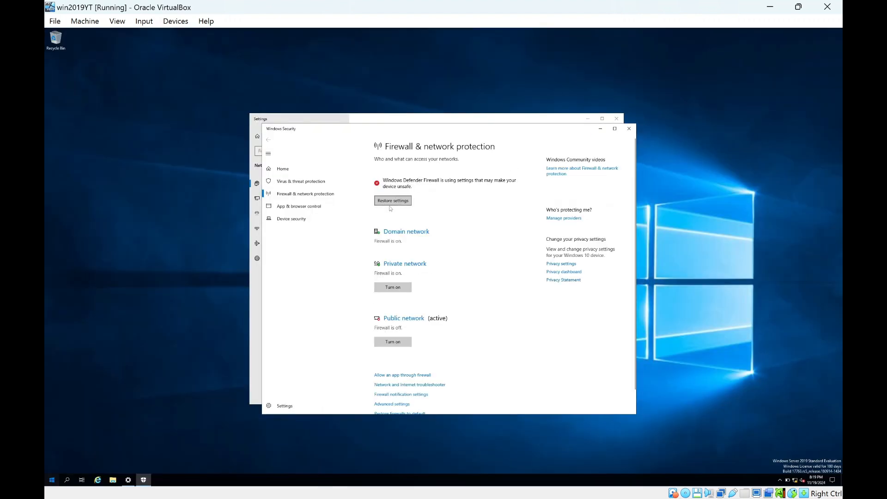
pyautogui.click(398, 241)
pyautogui.click(388, 242)
pyautogui.click(395, 296)
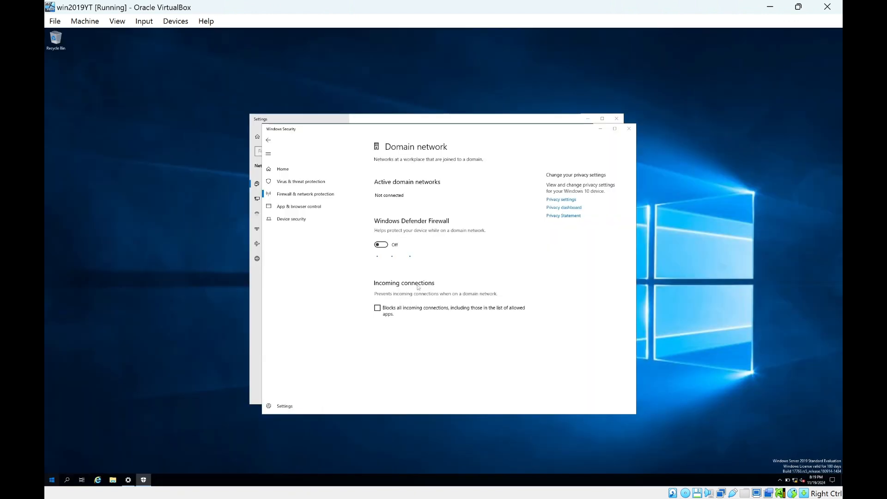
pyautogui.click(268, 140)
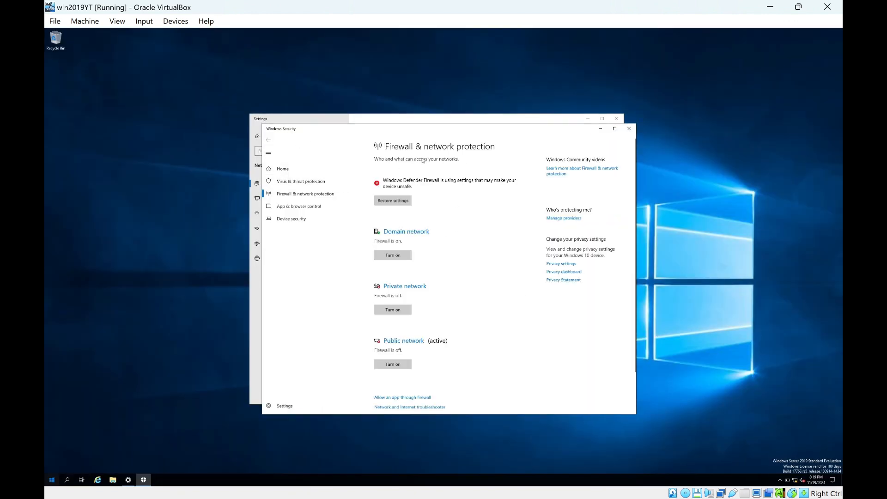
pyautogui.moveTo(427, 134); pyautogui.dragTo(643, 126)
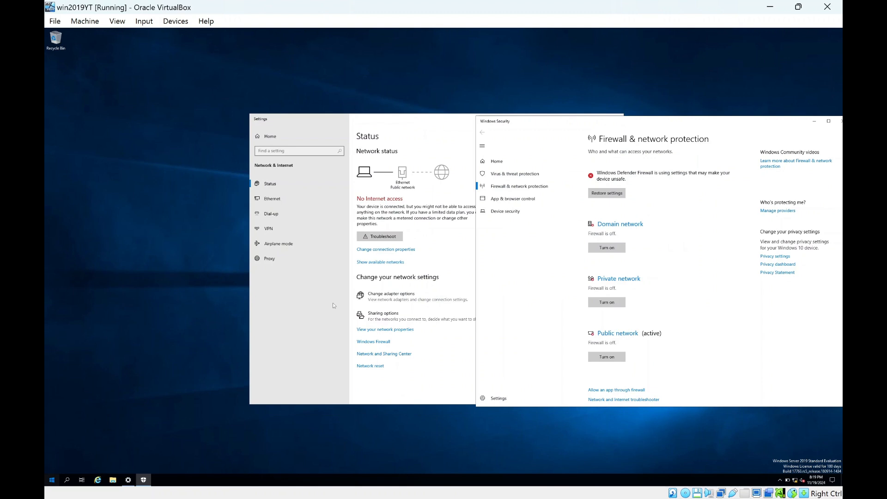
# - In the win-client virtual machine, repeat the ping to 10.0.2.15 and renew the DHCP lease with ipconfig /renew
pyautogui.moveTo(202, 480)
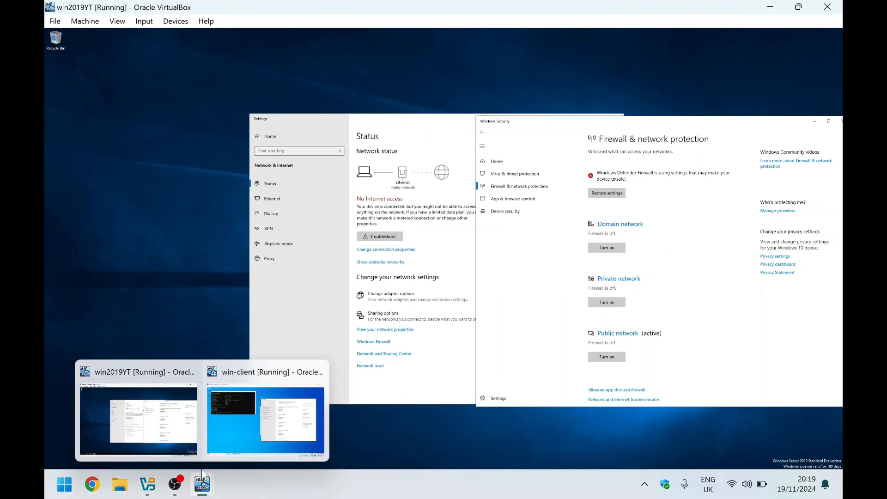
pyautogui.click(253, 412)
pyautogui.press('Up')
pyautogui.press('Return')
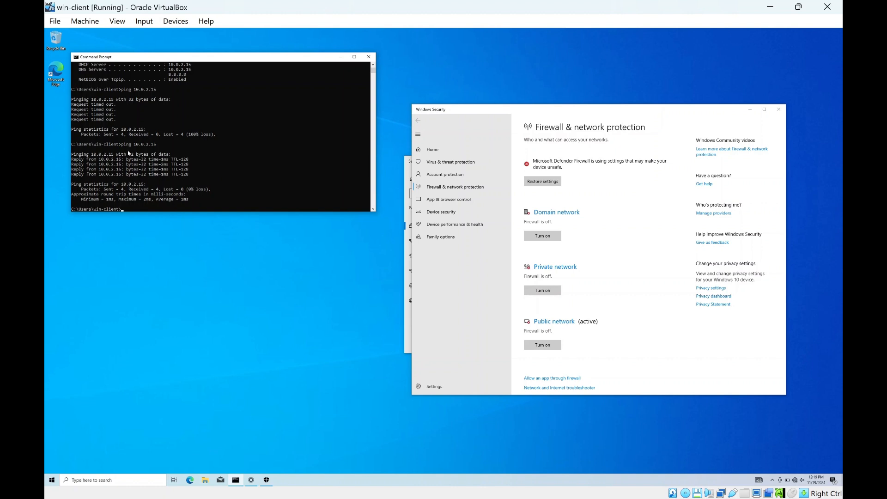
pyautogui.write('config /renew')
pyautogui.press('Return')
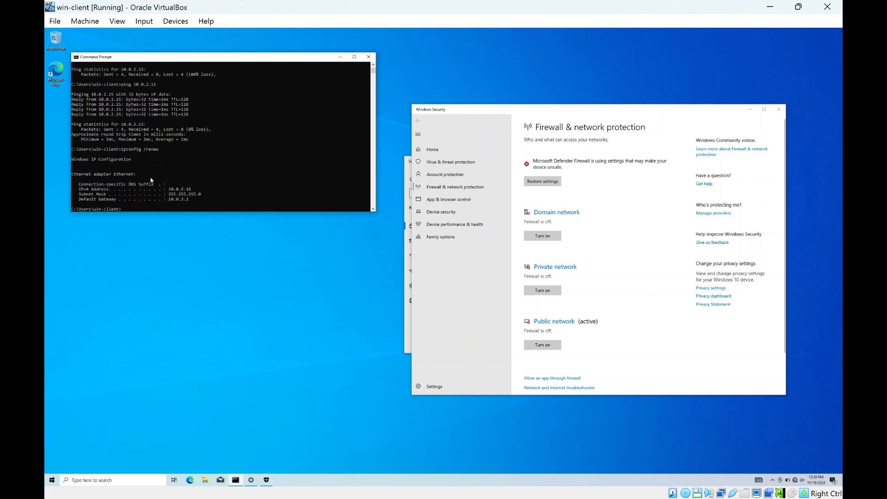
# - Switch to VirtualBox Manager and review win2019YT's Adapter 1 network settings, checking the Internal Network attachment and promiscuous mode, and accept the settings
pyautogui.moveTo(250, 498)
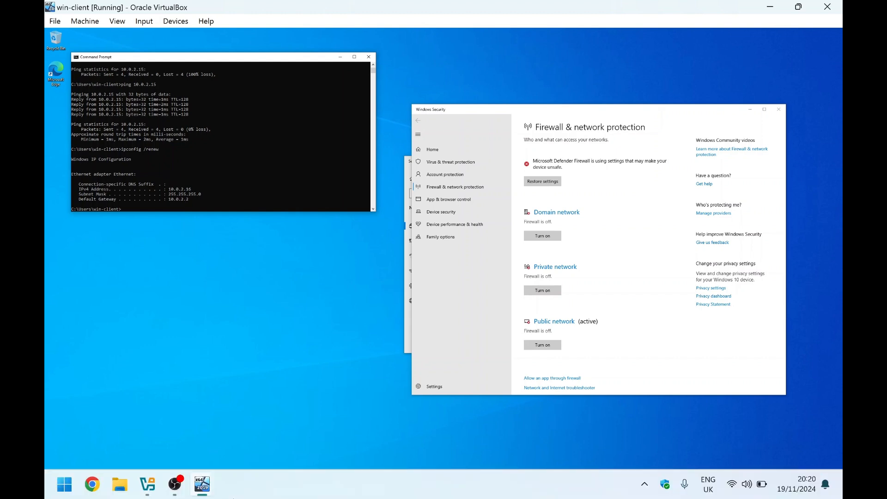
pyautogui.click(149, 491)
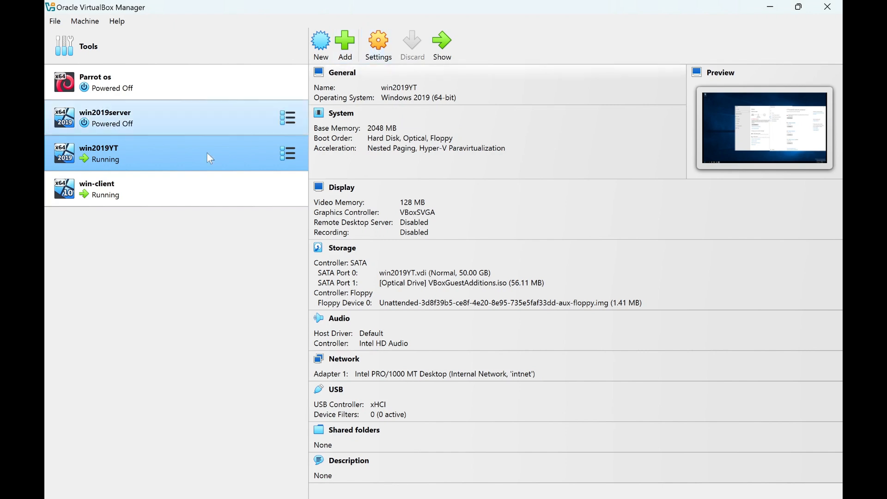
pyautogui.click(378, 46)
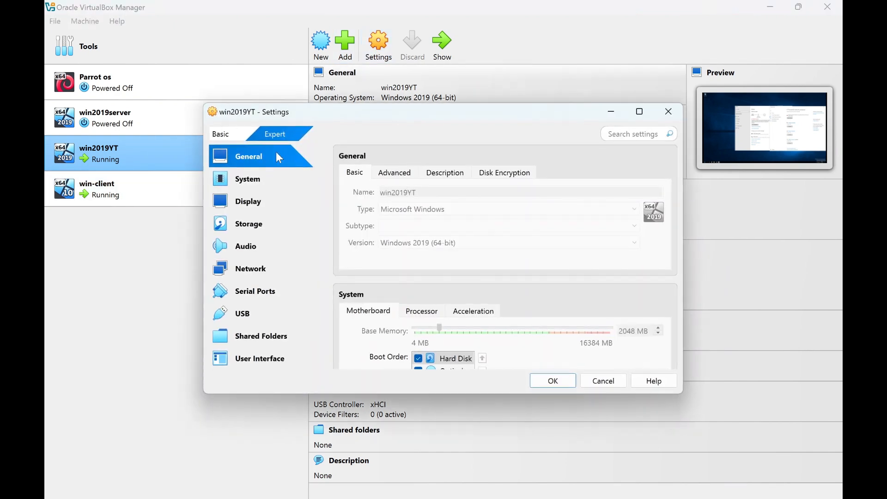
pyautogui.click(234, 274)
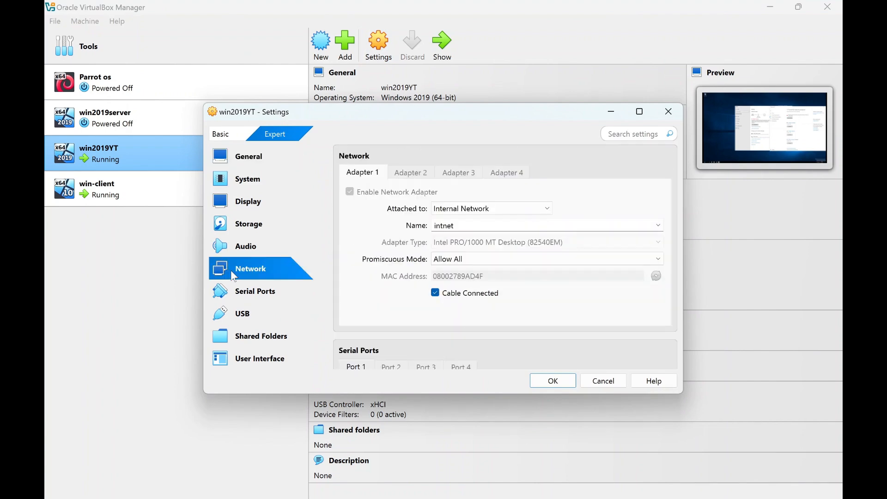
pyautogui.click(441, 209)
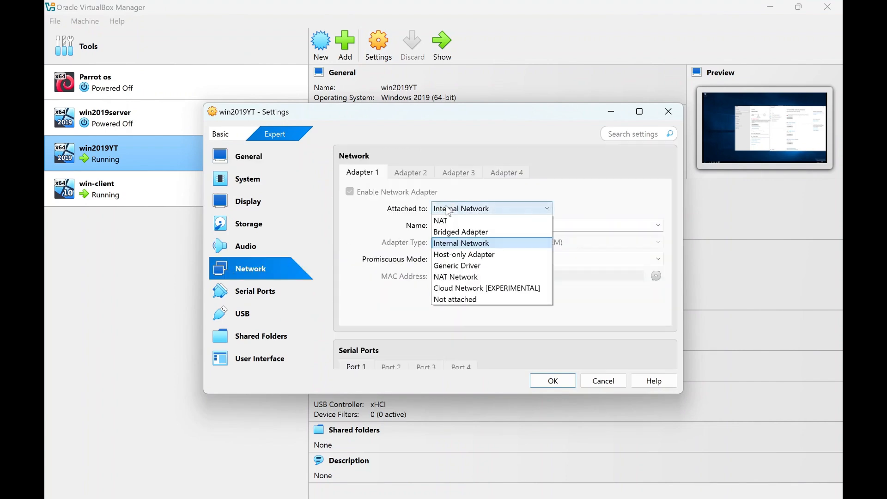
pyautogui.click(443, 243)
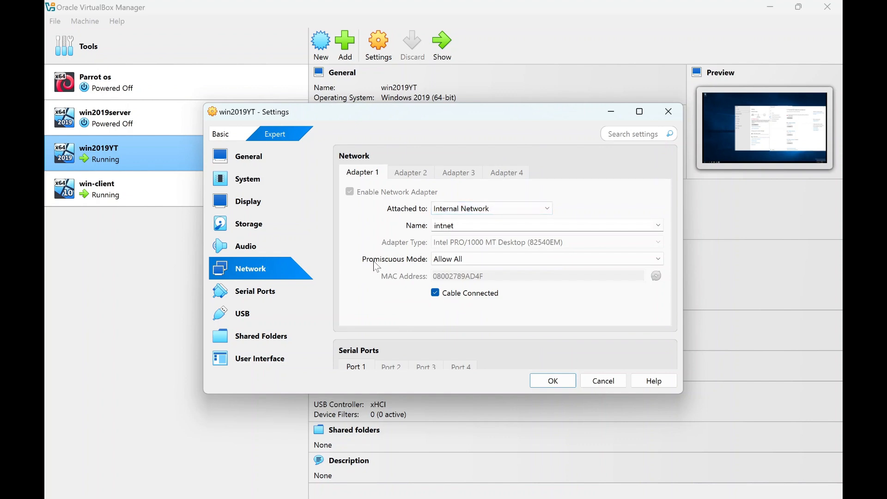
pyautogui.click(462, 259)
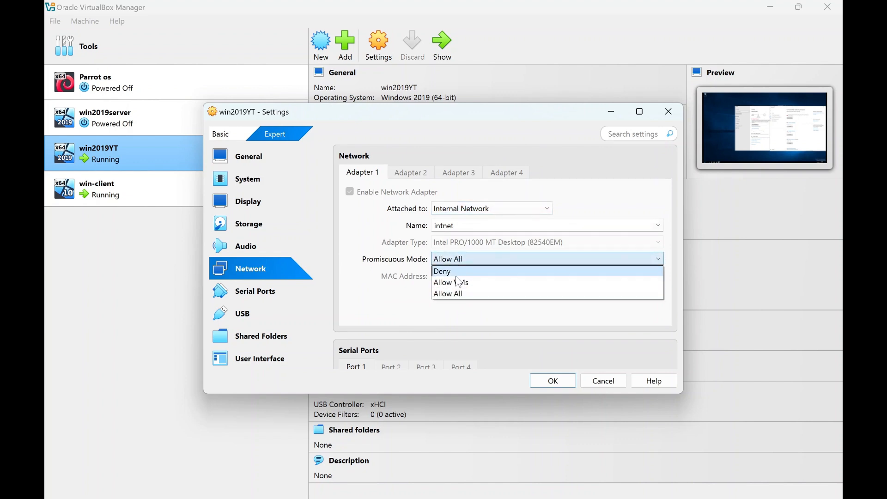
pyautogui.click(456, 261)
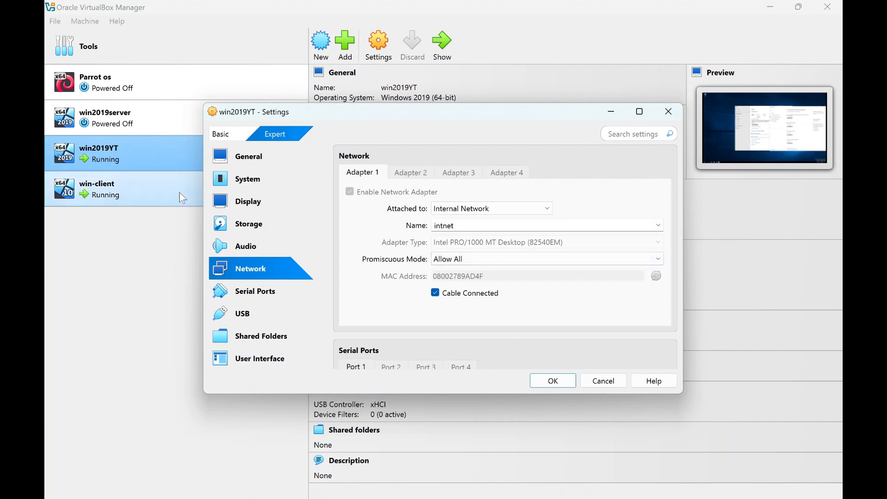
pyautogui.click(553, 381)
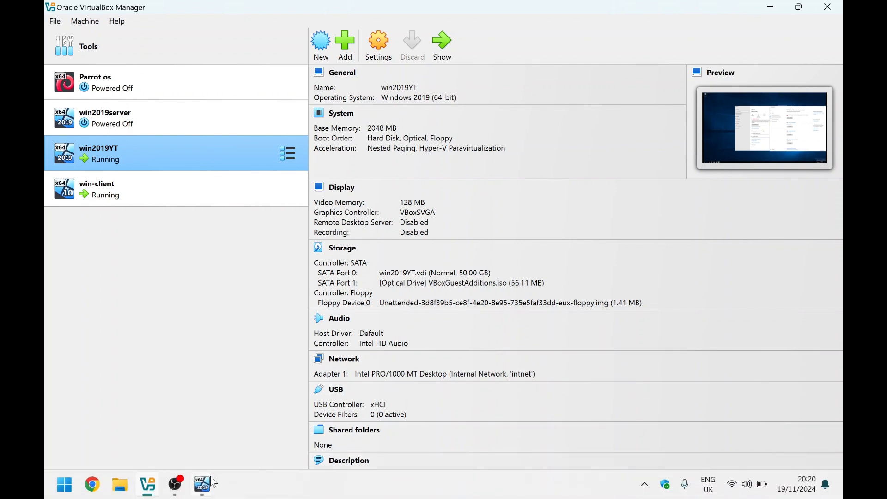
# - Return to the win-client virtual machine and examine the lease renewal output in Command Prompt
pyautogui.moveTo(212, 485)
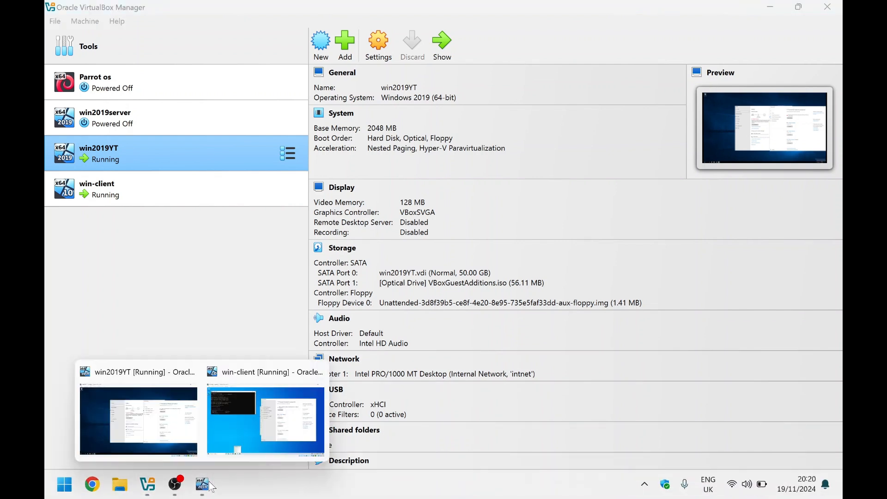
pyautogui.click(220, 425)
pyautogui.click(262, 200)
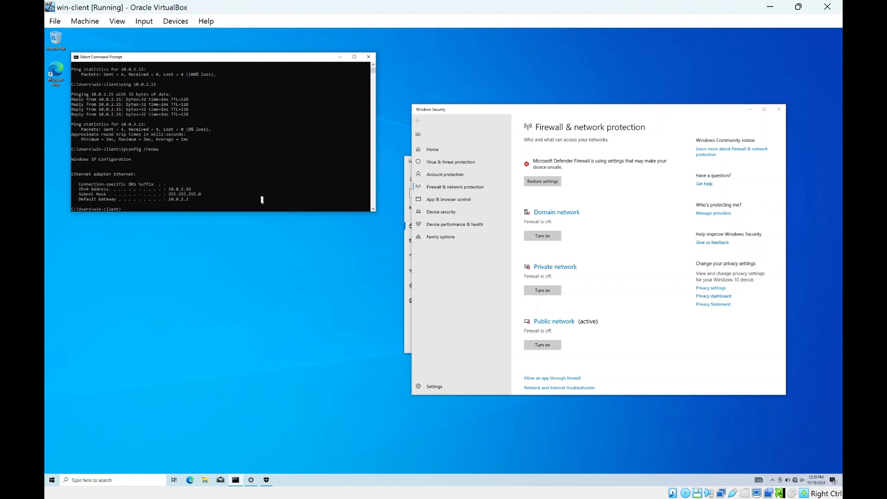
pyautogui.scroll(-3, 228, 168)
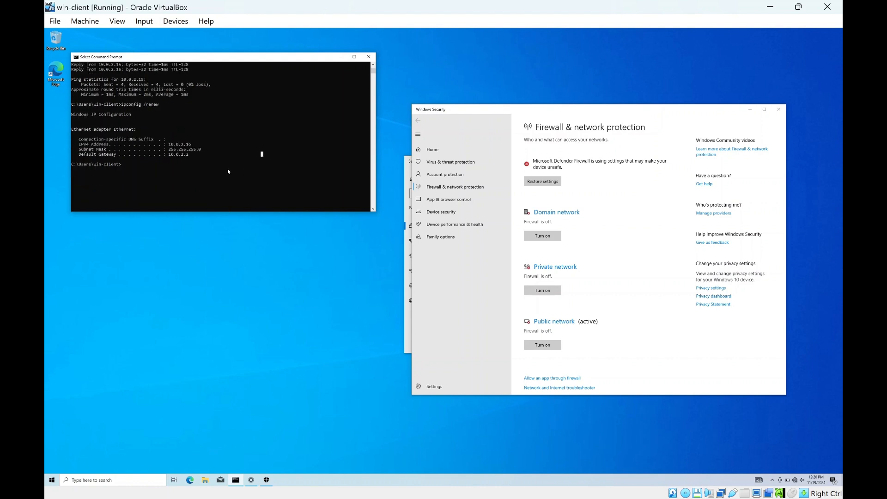